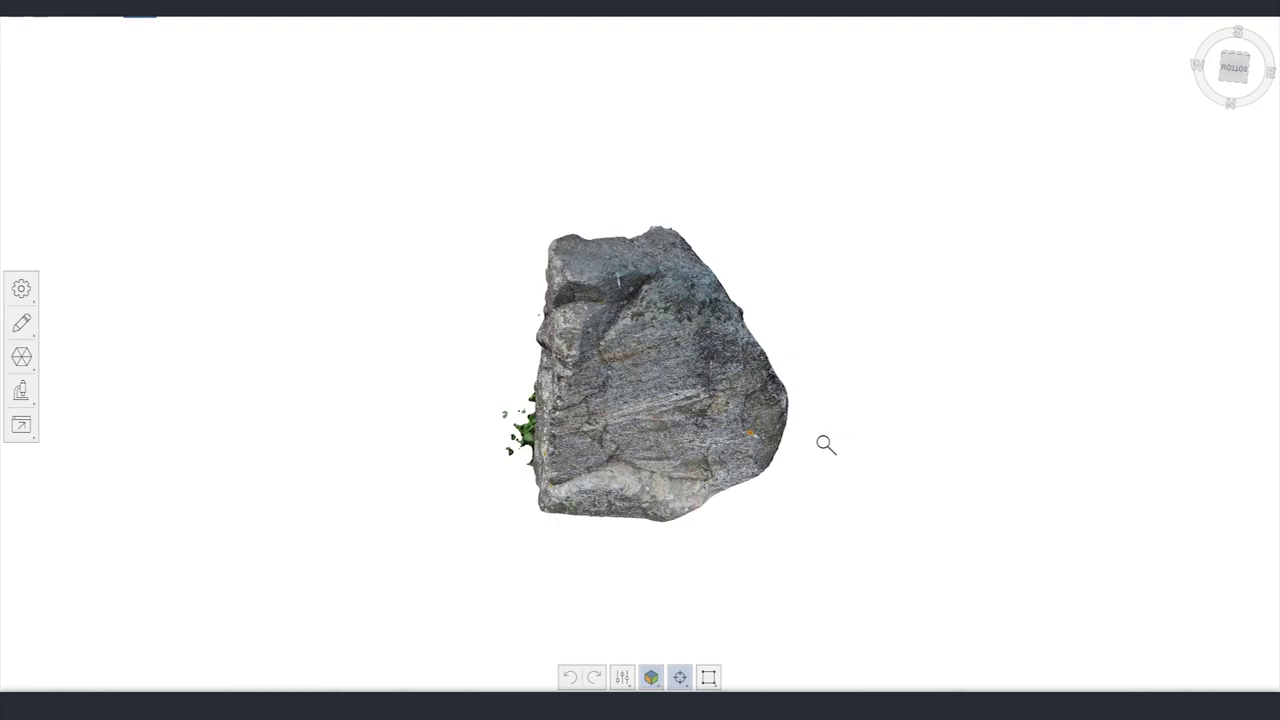
Step: Inspect the photogrammetry rock scan from all sides, including the missing underside and the leftover vegetation fragments
mouse_move(819, 475)
middle_mouse_down()
mouse_move(829, 423)
mouse_move(817, 473)
middle_mouse_up()
left_click_drag(702, 405, 622, 404)
left_click_drag(730, 508, 738, 462)
scroll(646, 376, "up", 6)
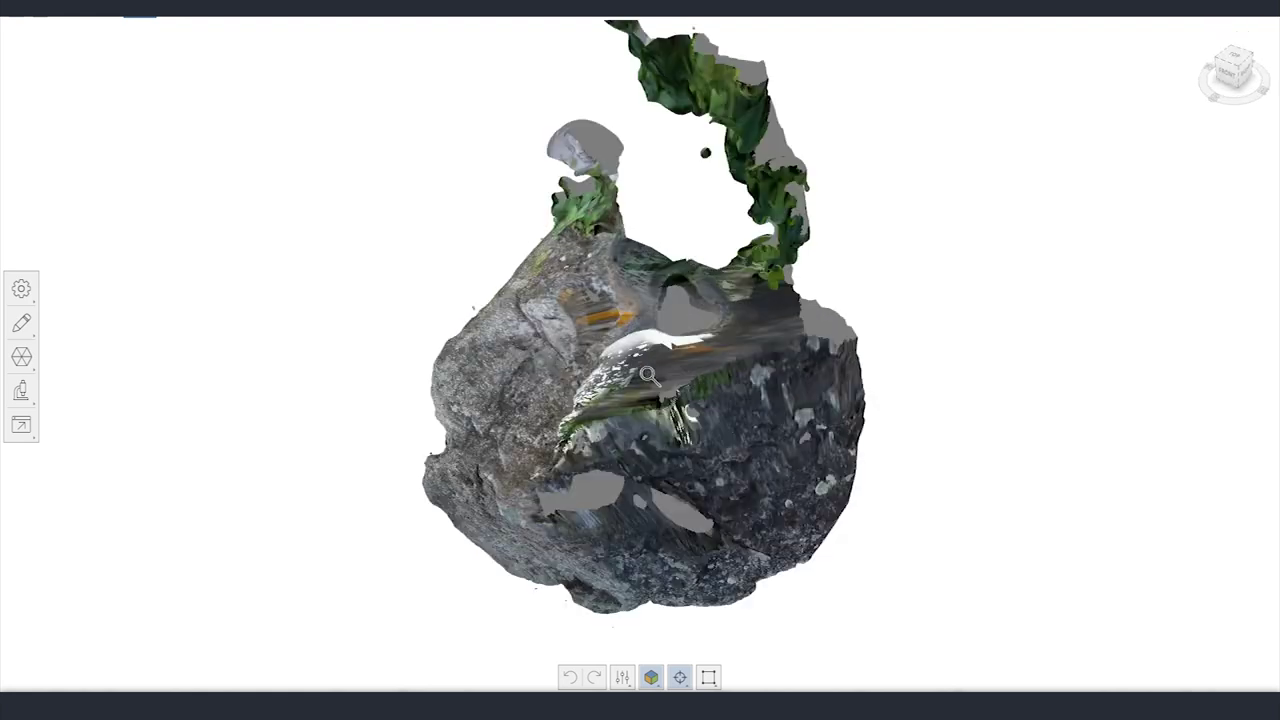
scroll(648, 311, "down", 5)
left_click_drag(648, 330, 274, 235)
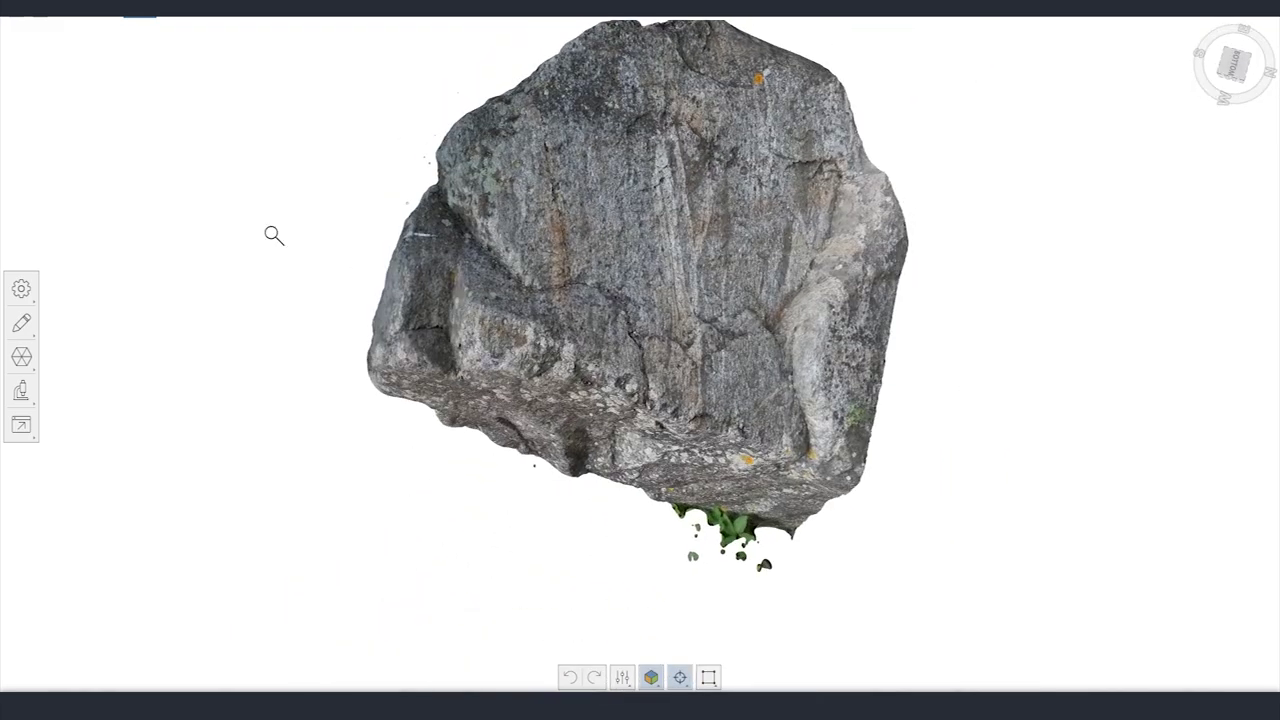
left_click_drag(335, 337, 632, 400)
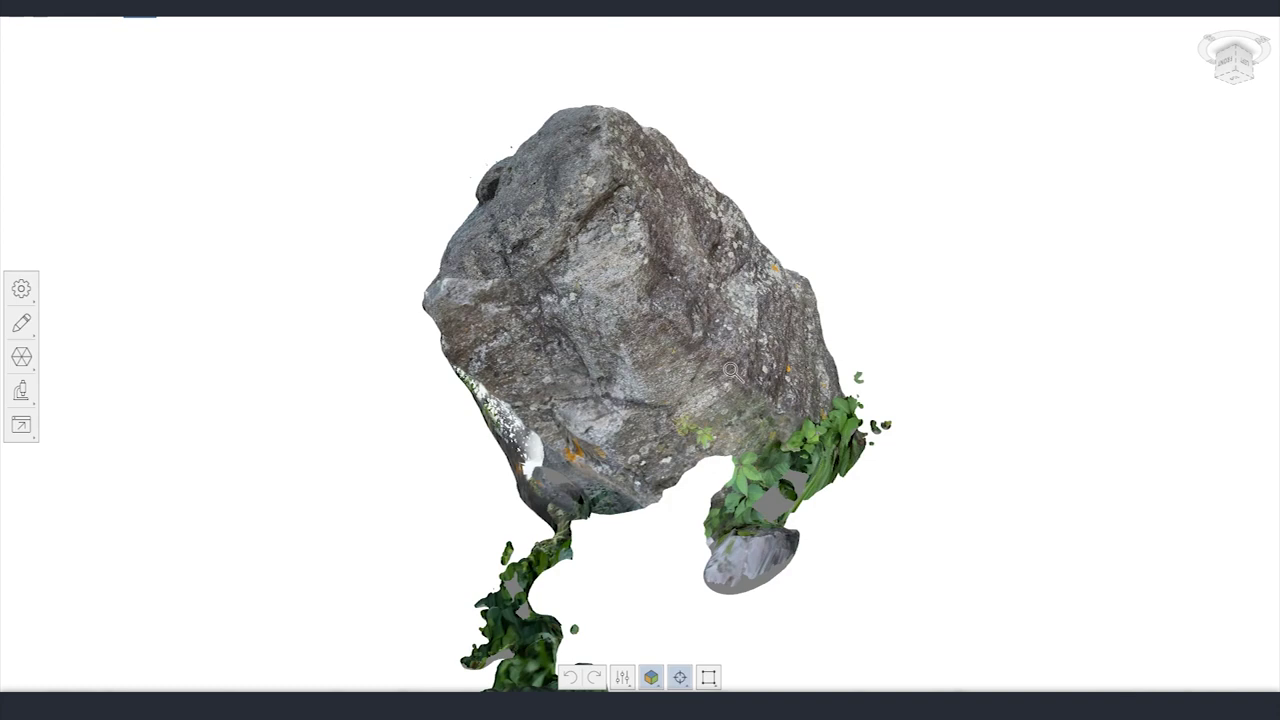
left_click_drag(941, 310, 591, 291)
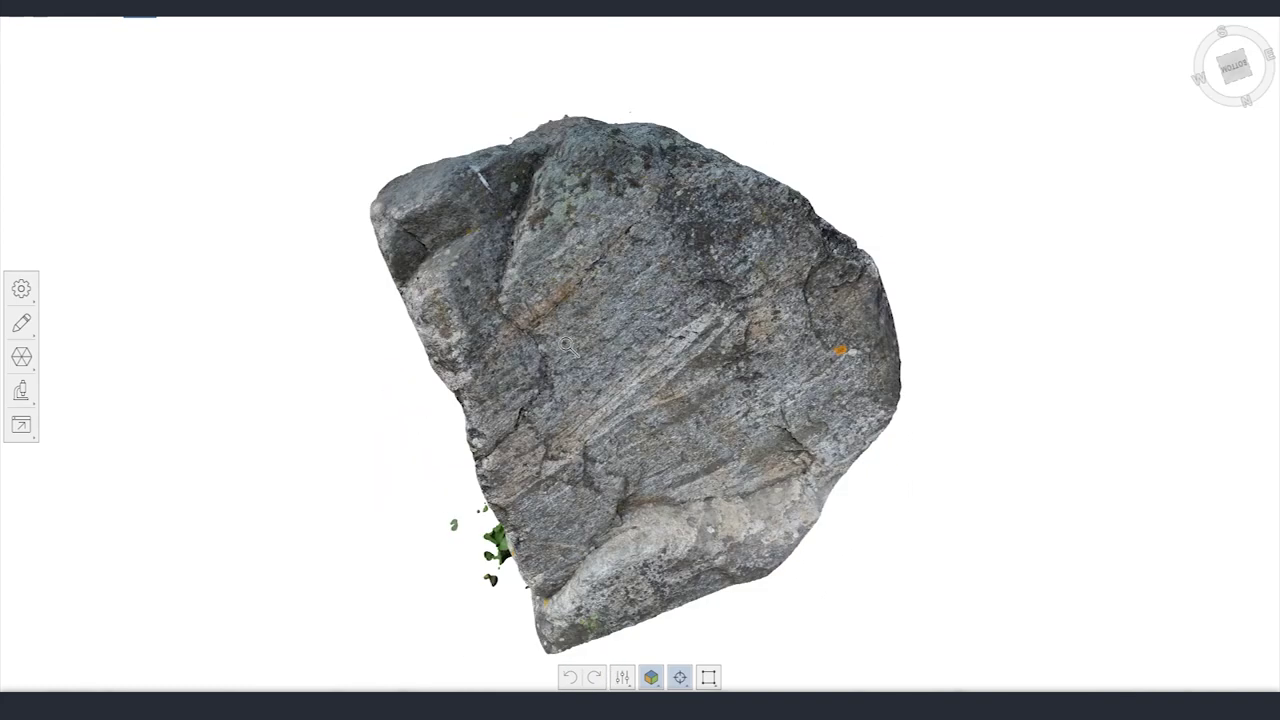
left_click_drag(554, 374, 722, 312)
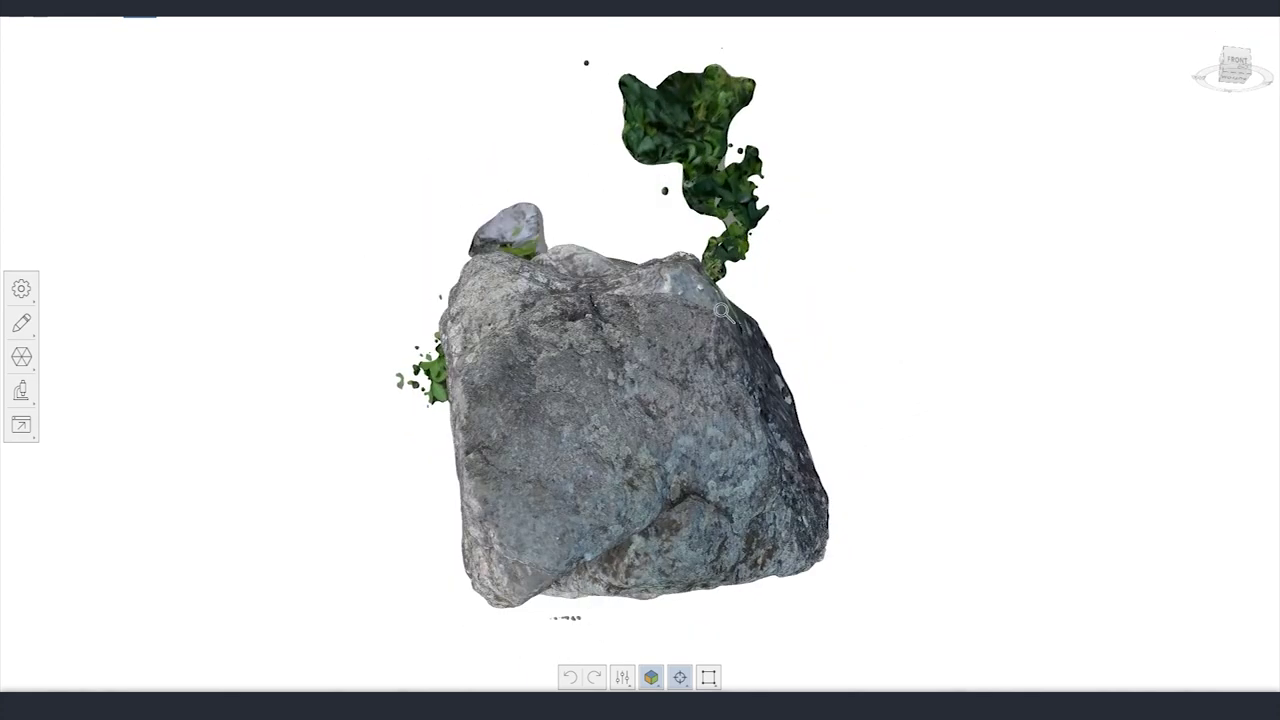
left_click_drag(712, 263, 688, 384)
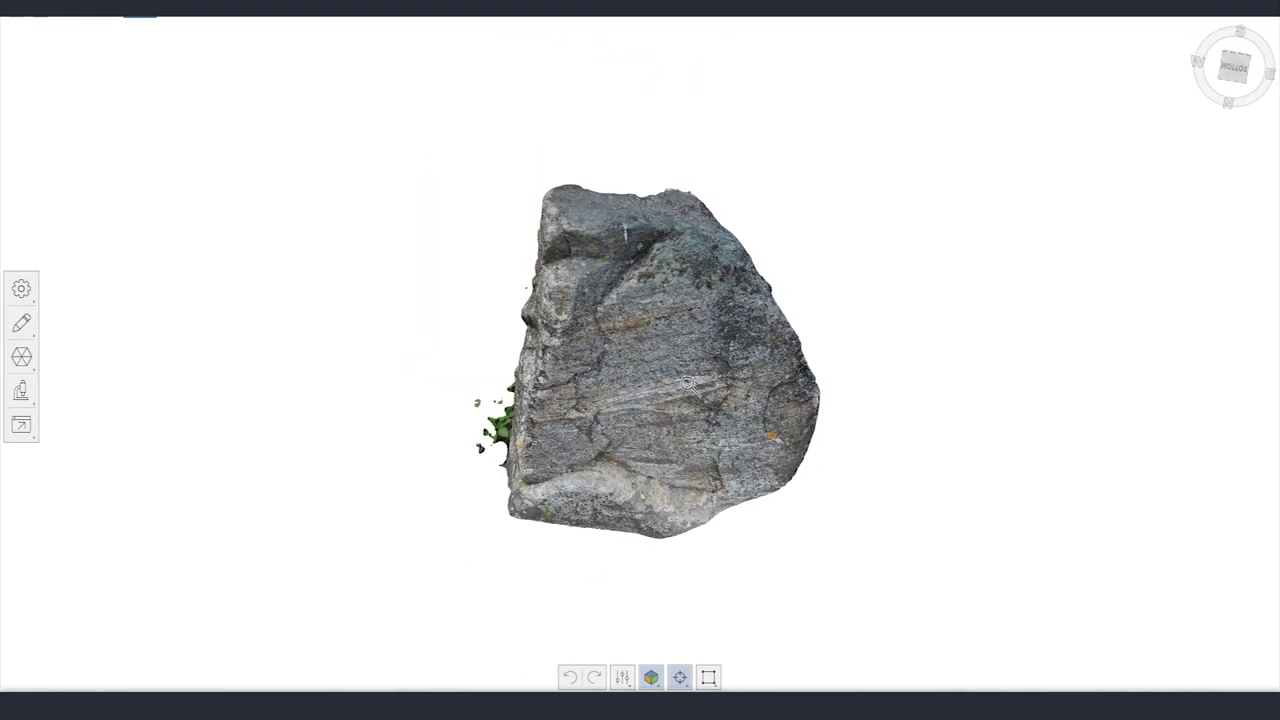
left_click_drag(690, 388, 648, 426)
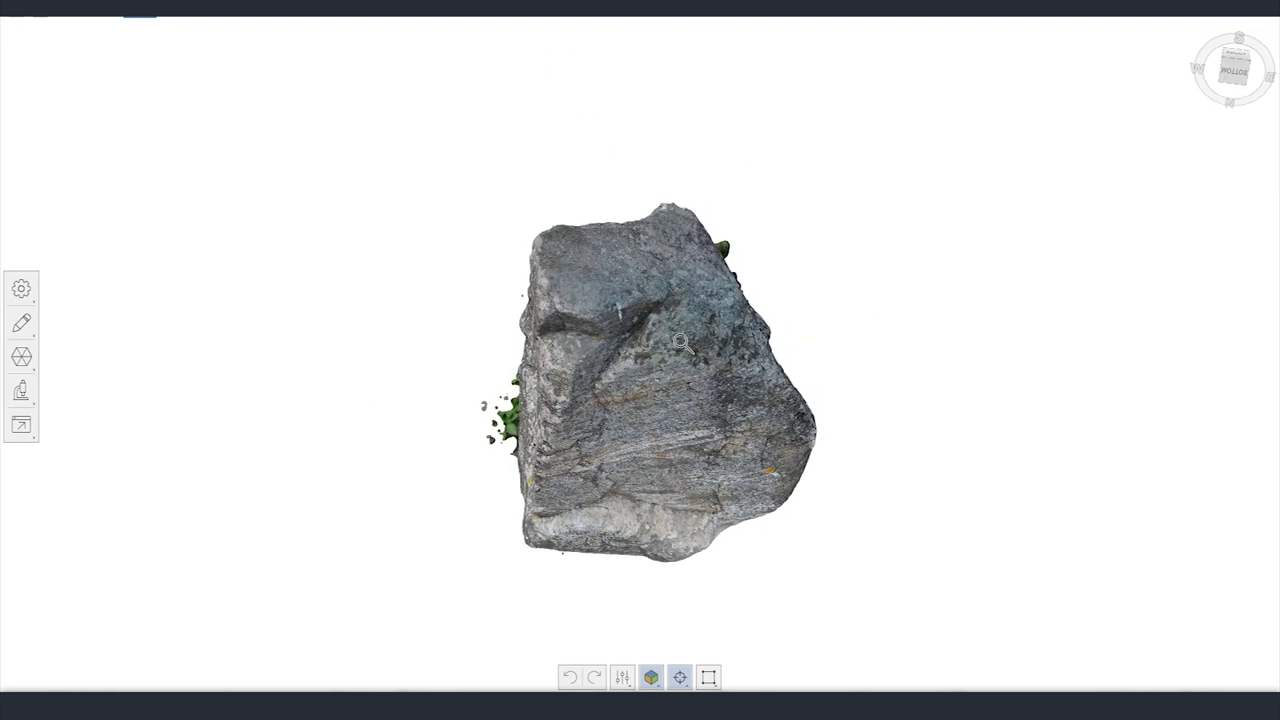
left_click_drag(690, 472, 666, 274)
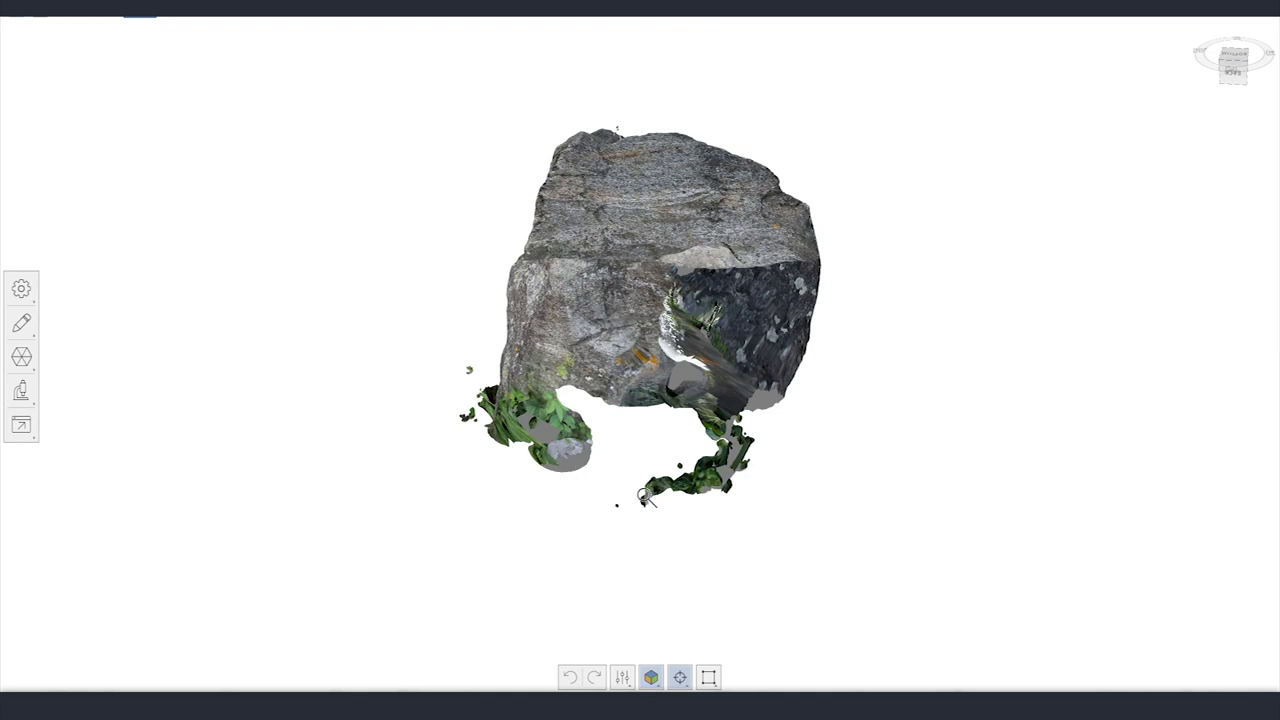
left_click_drag(732, 304, 656, 434)
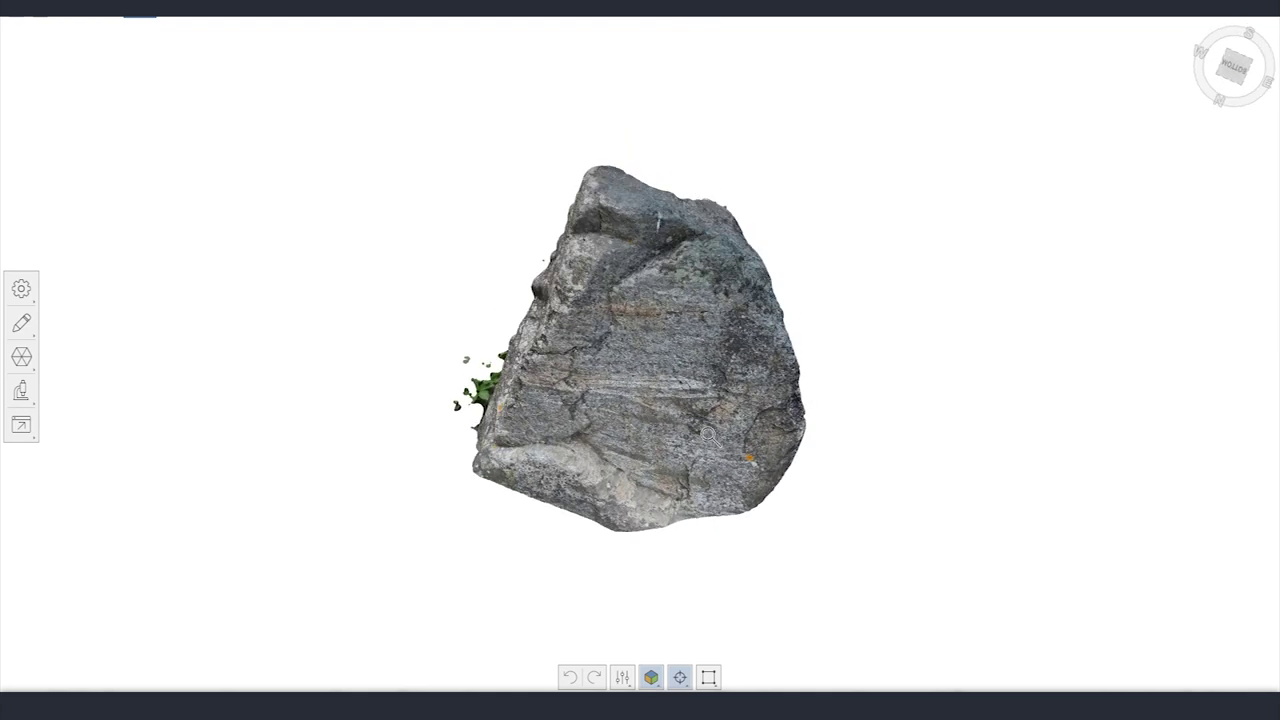
left_click_drag(708, 434, 673, 335)
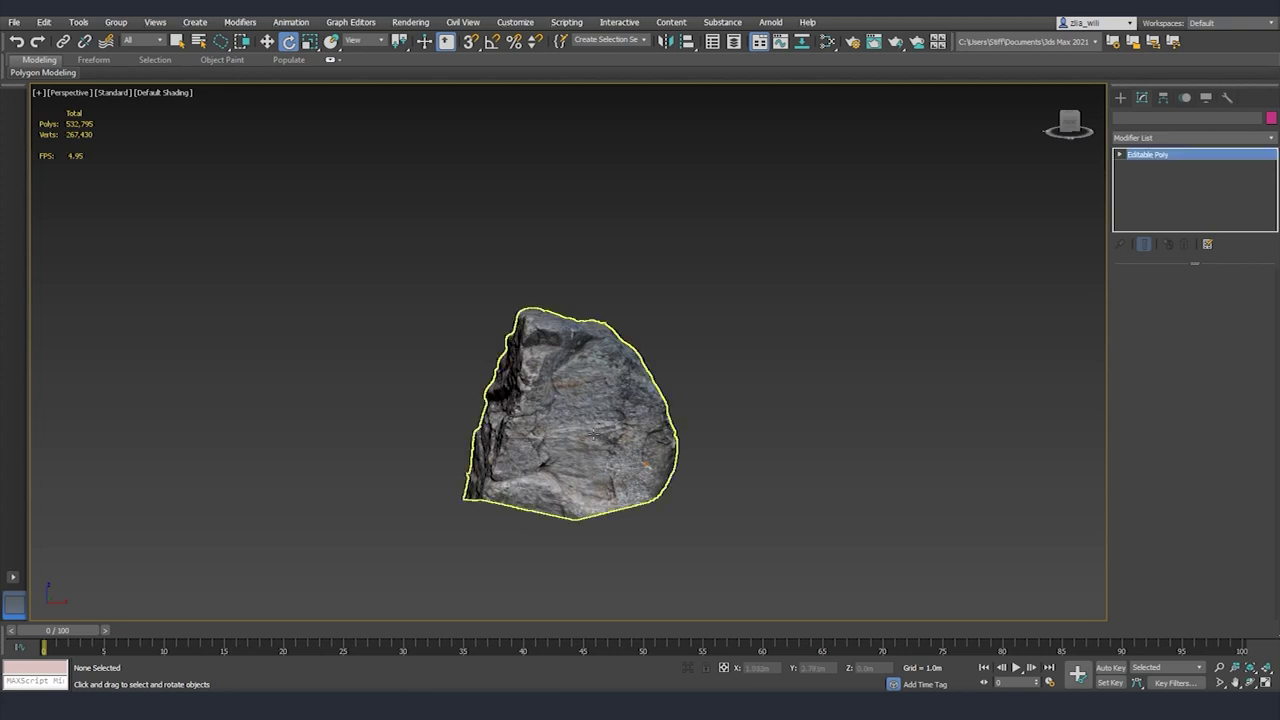
Step: Switch to 3ds Max and export the cleaned, selected rock mesh for sculpting
middle_click_drag(409, 358, 408, 330, "alt")
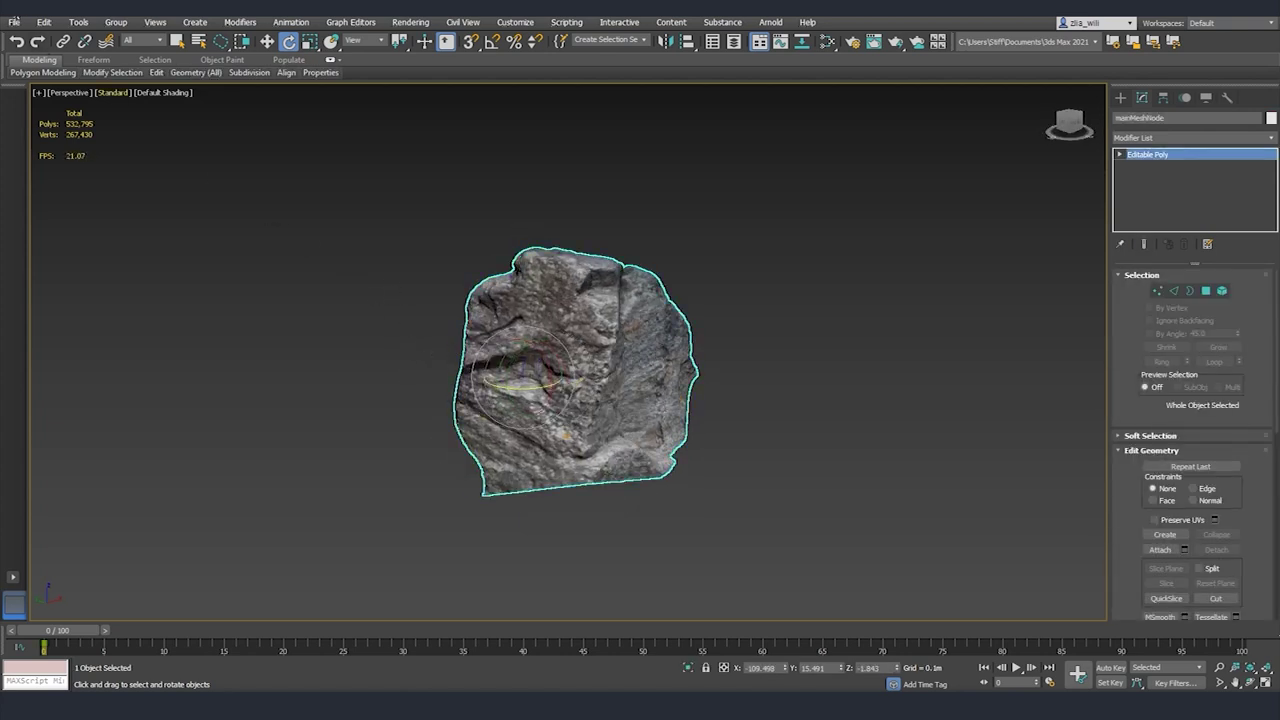
left_click(15, 22)
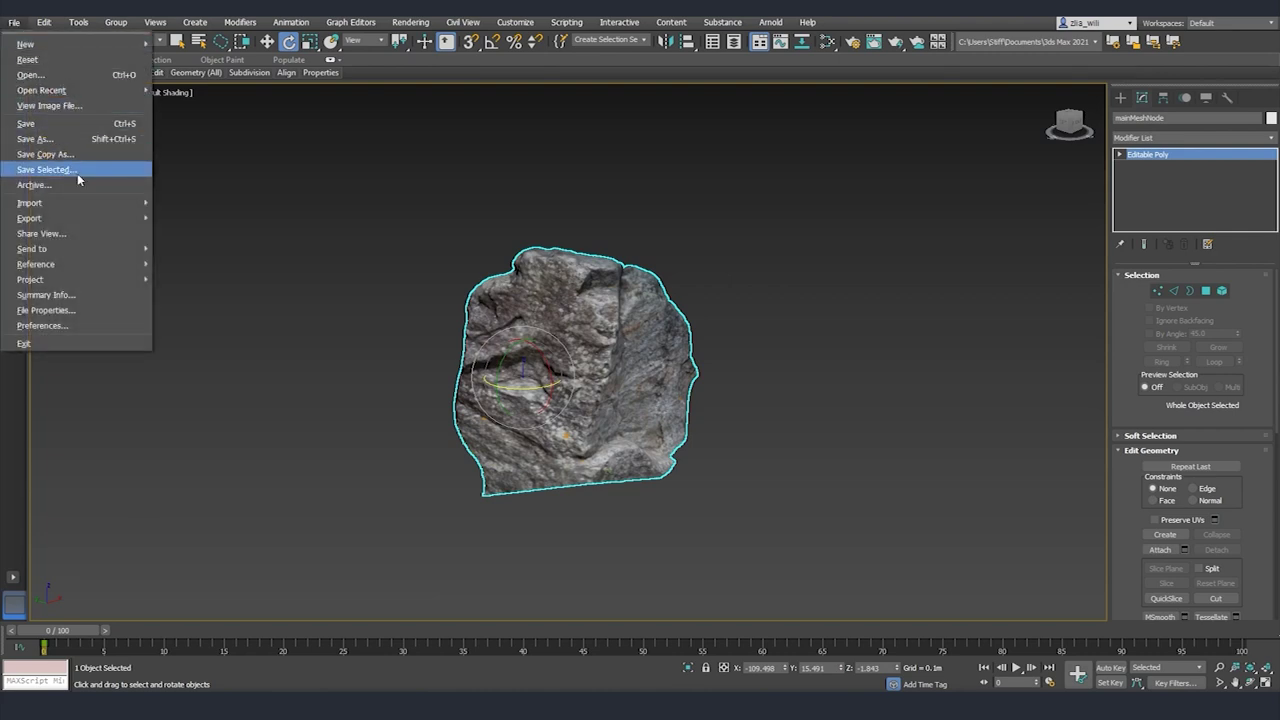
mouse_move(137, 218)
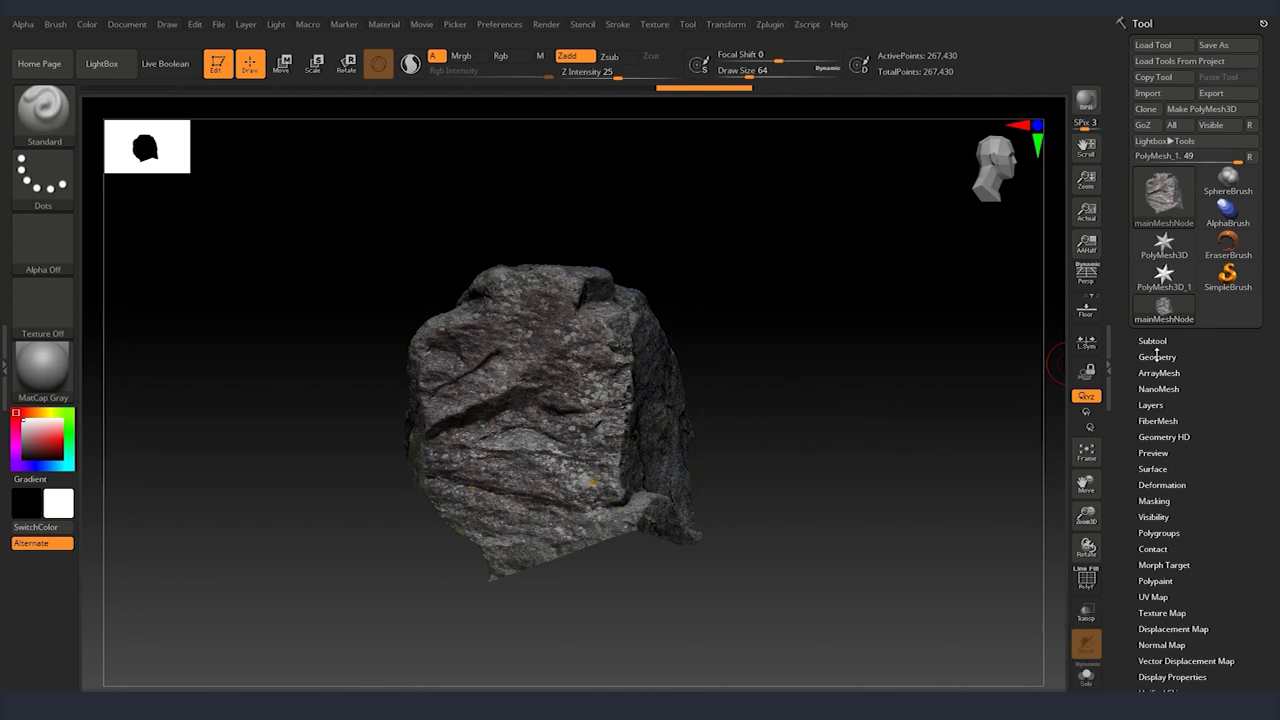
Step: In ZBrush, remesh the imported rock with DynaMesh at resolution 240
left_click(1157, 357)
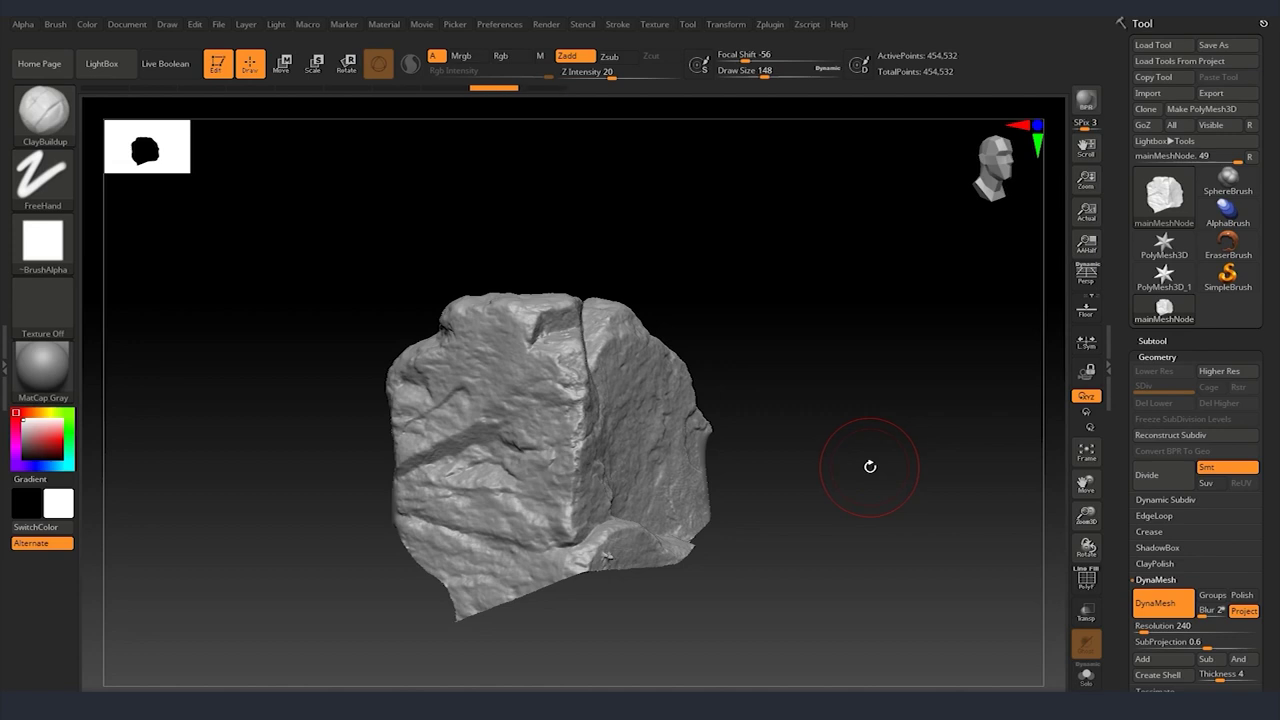
left_click_drag(870, 466, 869, 574, "ctrl")
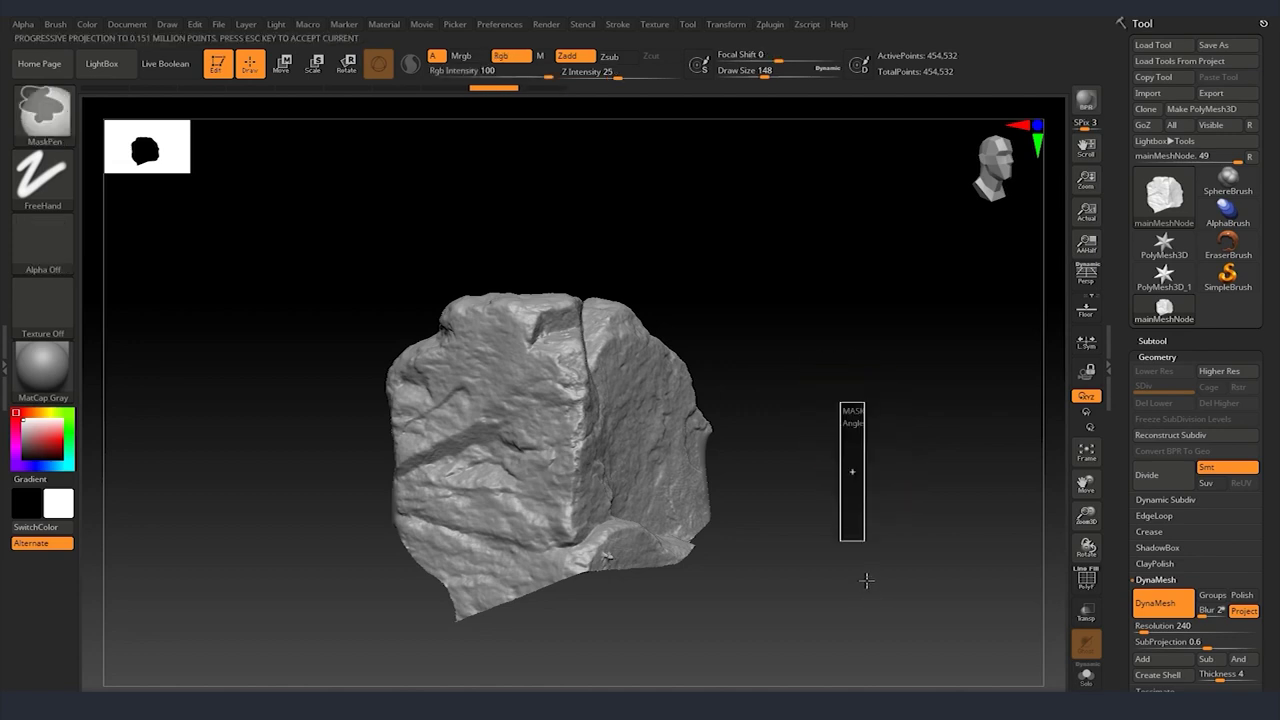
mouse_move(866, 580)
left_mouse_down("ctrl")
mouse_move(831, 434)
mouse_move(832, 313)
left_mouse_up("ctrl")
Step: Fill the hollows on the rock's patched underside with the ClayBuildup brush at Draw Size 148 and Z Intensity 20
key("b")
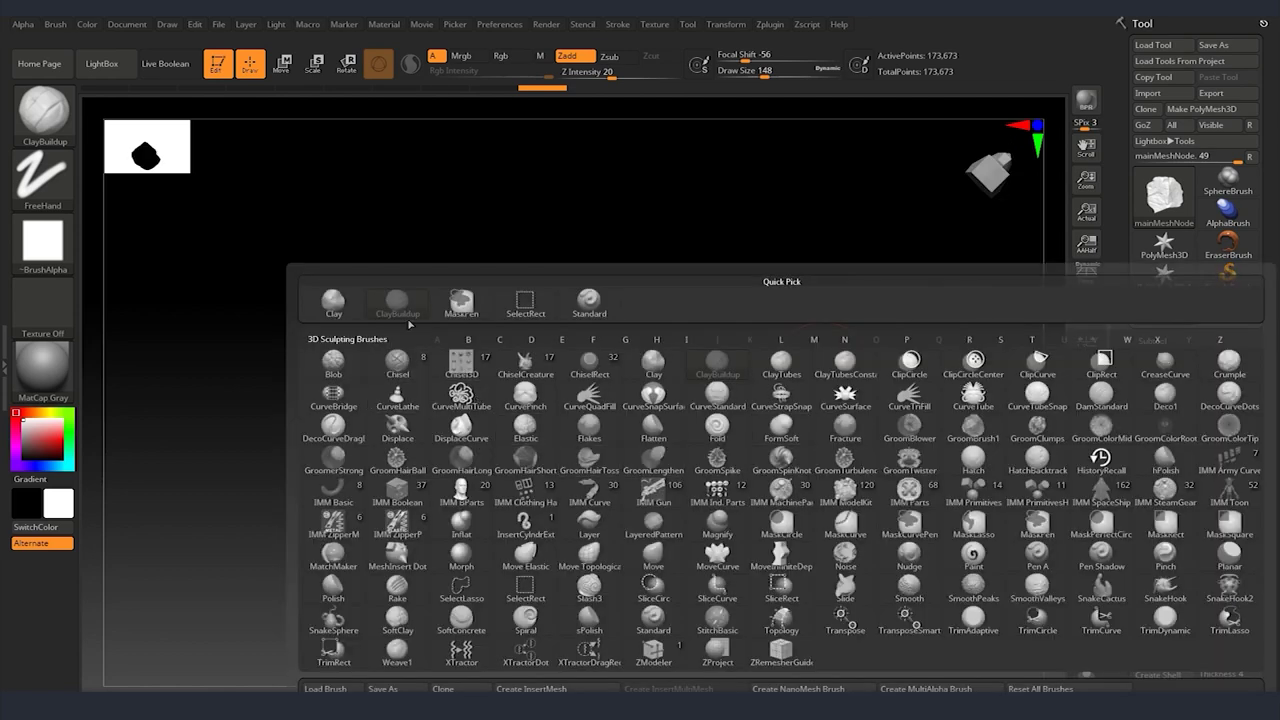
left_click(663, 428)
mouse_move(587, 423)
left_mouse_down()
mouse_move(560, 386)
mouse_move(466, 437)
mouse_move(410, 490)
mouse_move(402, 525)
mouse_move(428, 580)
mouse_move(434, 570)
mouse_move(560, 640)
mouse_move(625, 620)
mouse_move(446, 522)
mouse_move(432, 470)
mouse_move(497, 462)
mouse_move(560, 520)
mouse_move(665, 563)
mouse_move(642, 635)
mouse_move(688, 522)
mouse_move(670, 490)
left_mouse_up()
mouse_move(608, 480)
right_mouse_down()
mouse_move(600, 537)
mouse_move(563, 559)
right_mouse_up()
mouse_move(563, 558)
left_mouse_down()
mouse_move(514, 471)
mouse_move(551, 391)
mouse_move(505, 396)
mouse_move(523, 346)
mouse_move(697, 481)
mouse_move(665, 500)
mouse_move(615, 502)
mouse_move(580, 480)
mouse_move(565, 453)
mouse_move(634, 451)
mouse_move(688, 500)
left_mouse_up()
left_click(56, 25)
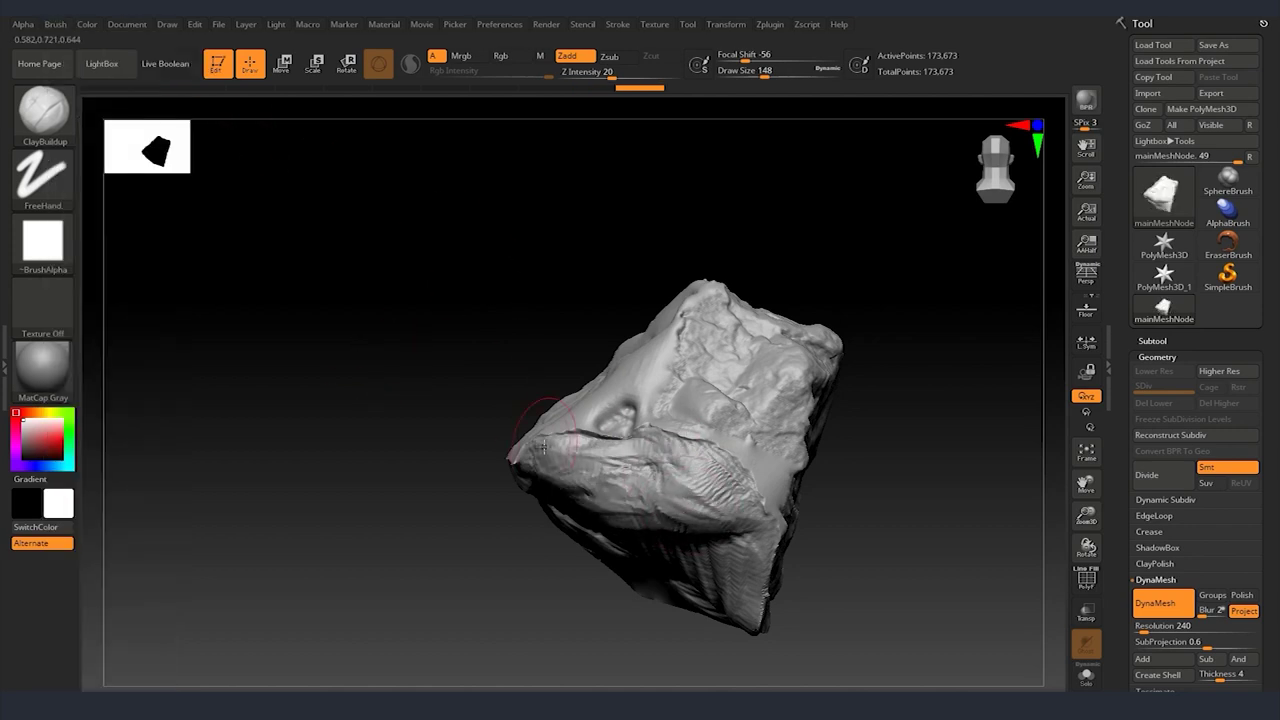
left_click_drag(678, 539, 690, 556)
mouse_move(690, 556)
right_mouse_down()
mouse_move(664, 420)
mouse_move(640, 400)
right_mouse_up()
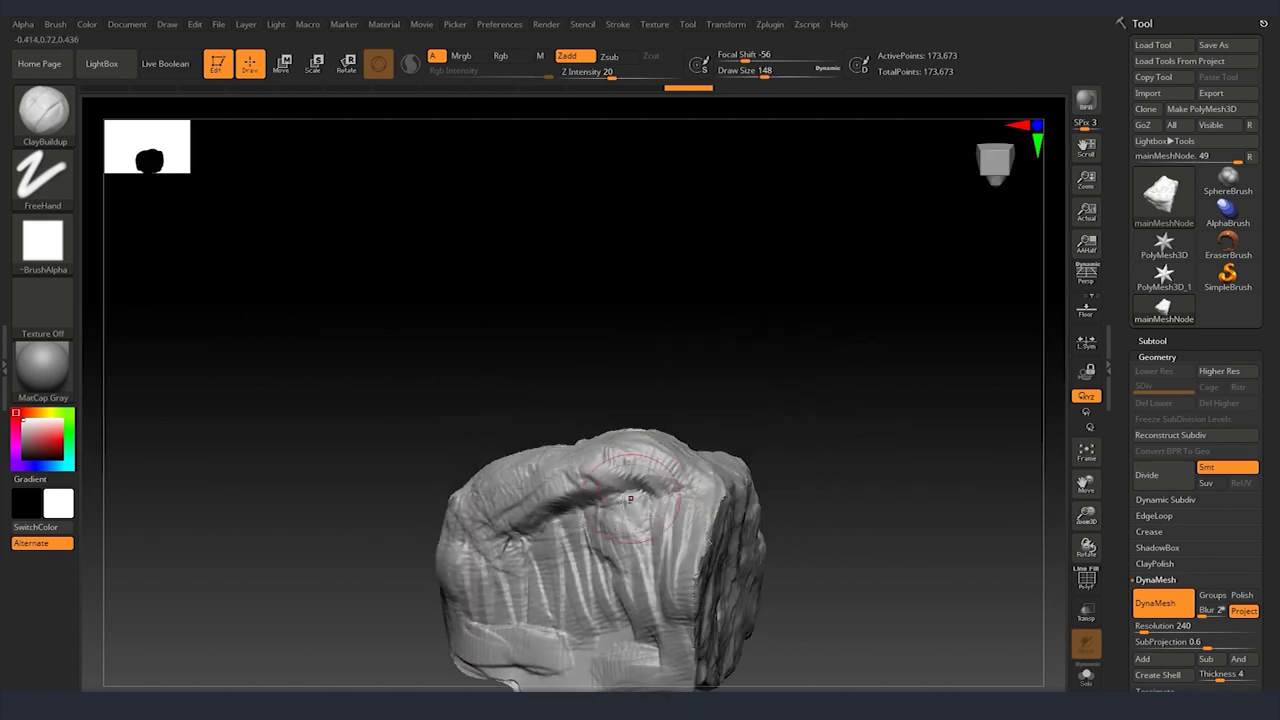
left_click_drag(636, 492, 656, 492)
mouse_move(700, 455)
left_mouse_down()
mouse_move(690, 490)
mouse_move(534, 538)
mouse_move(630, 582)
mouse_move(590, 632)
mouse_move(552, 630)
left_mouse_up()
Step: Add more clay strokes around the rest of the underside and its edges, and recompute the DynaMesh
right_click_drag(552, 630, 656, 466, "alt")
right_click_drag(656, 466, 617, 367)
mouse_move(617, 370)
left_mouse_down()
mouse_move(632, 482)
mouse_move(592, 360)
mouse_move(562, 486)
mouse_move(537, 474)
mouse_move(590, 500)
mouse_move(635, 480)
mouse_move(676, 530)
left_mouse_up()
left_click_drag(762, 543, 655, 470)
left_click_drag(678, 320, 640, 318)
mouse_move(562, 290)
left_mouse_down()
mouse_move(548, 385)
mouse_move(514, 345)
left_mouse_up()
mouse_move(700, 370)
left_mouse_down()
mouse_move(738, 392)
mouse_move(750, 420)
mouse_move(766, 393)
left_mouse_up()
left_click_drag(768, 605, 788, 506)
mouse_move(770, 398)
left_mouse_down()
mouse_move(735, 405)
mouse_move(750, 455)
mouse_move(662, 582)
left_mouse_up()
left_click_drag(610, 645, 755, 455)
left_click_drag(883, 300, 851, 441, "ctrl")
Step: Thicken the rebuilt underside with more ClayBuildup strokes, smooth its folds, and recompute the DynaMesh
mouse_move(574, 522)
left_mouse_down()
mouse_move(572, 592)
mouse_move(565, 575)
left_mouse_up()
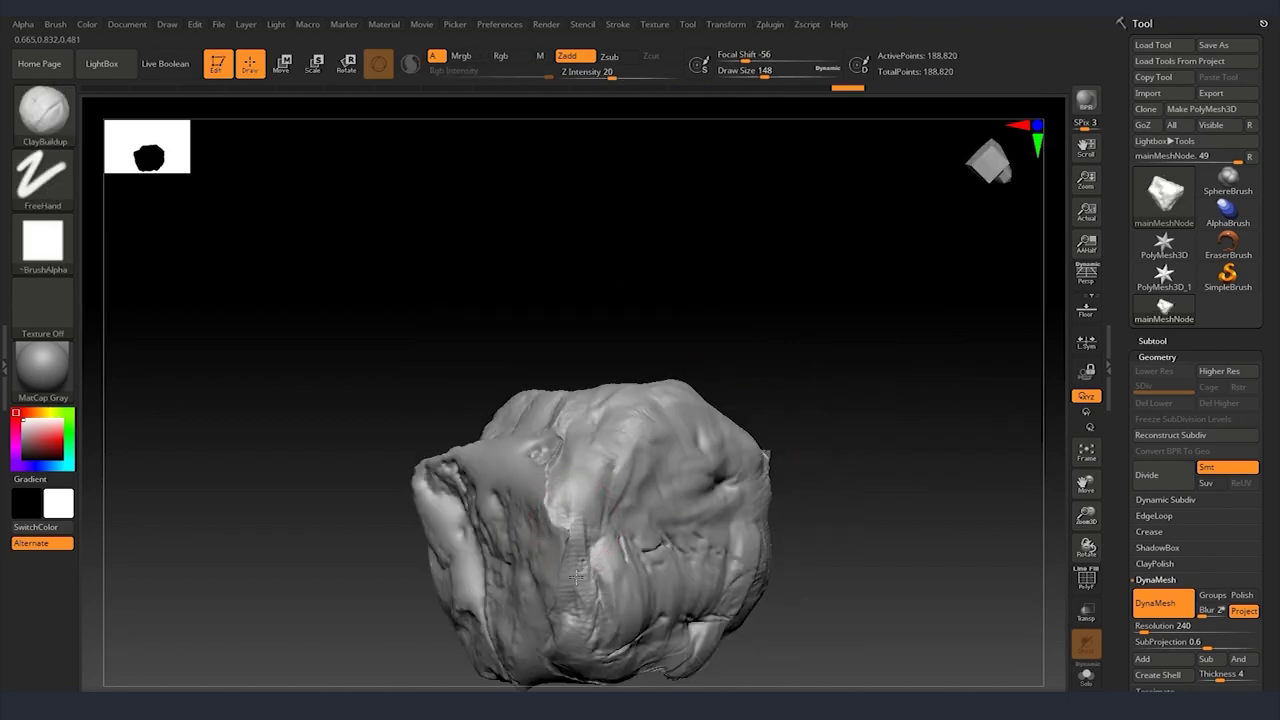
left_click_drag(640, 495, 615, 575)
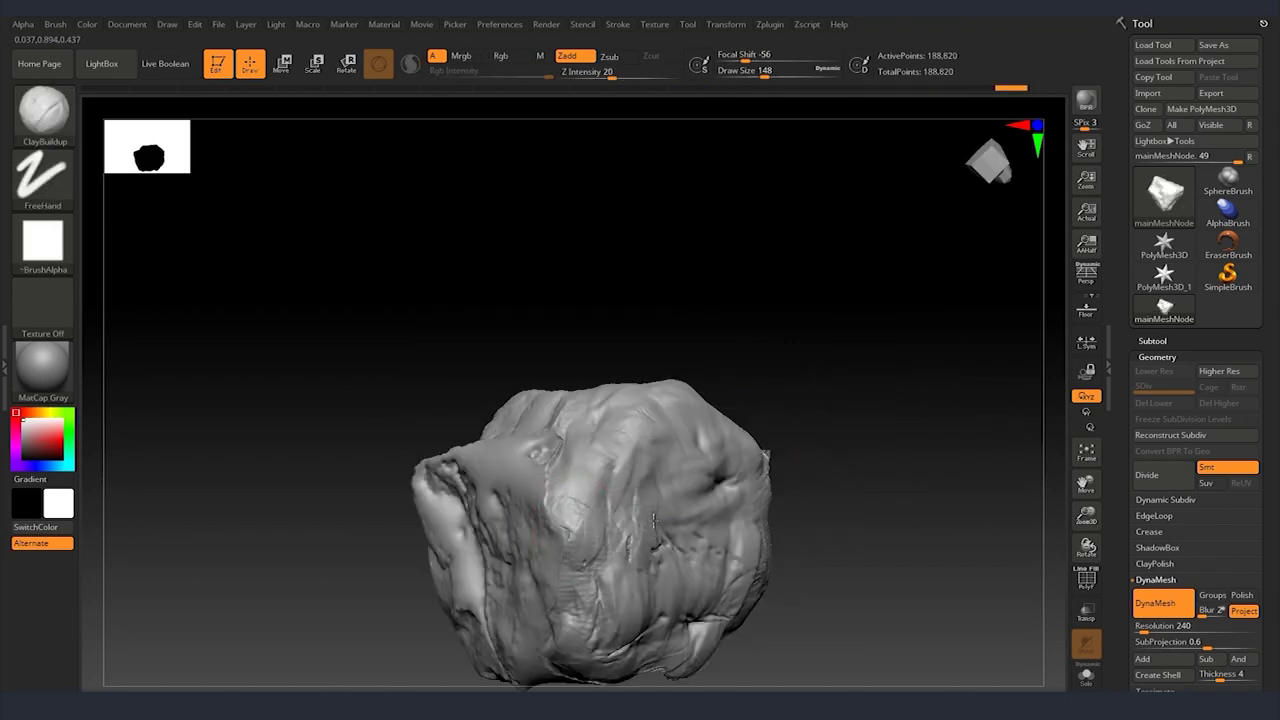
left_click_drag(665, 468, 700, 580)
mouse_move(785, 590)
left_mouse_down()
mouse_move(785, 520)
mouse_move(745, 560)
left_mouse_up()
mouse_move(650, 460)
left_mouse_down()
mouse_move(580, 518)
mouse_move(577, 400)
mouse_move(590, 450)
mouse_move(570, 553)
left_mouse_up()
mouse_move(655, 425)
left_mouse_down()
mouse_move(578, 455)
mouse_move(550, 515)
left_mouse_up()
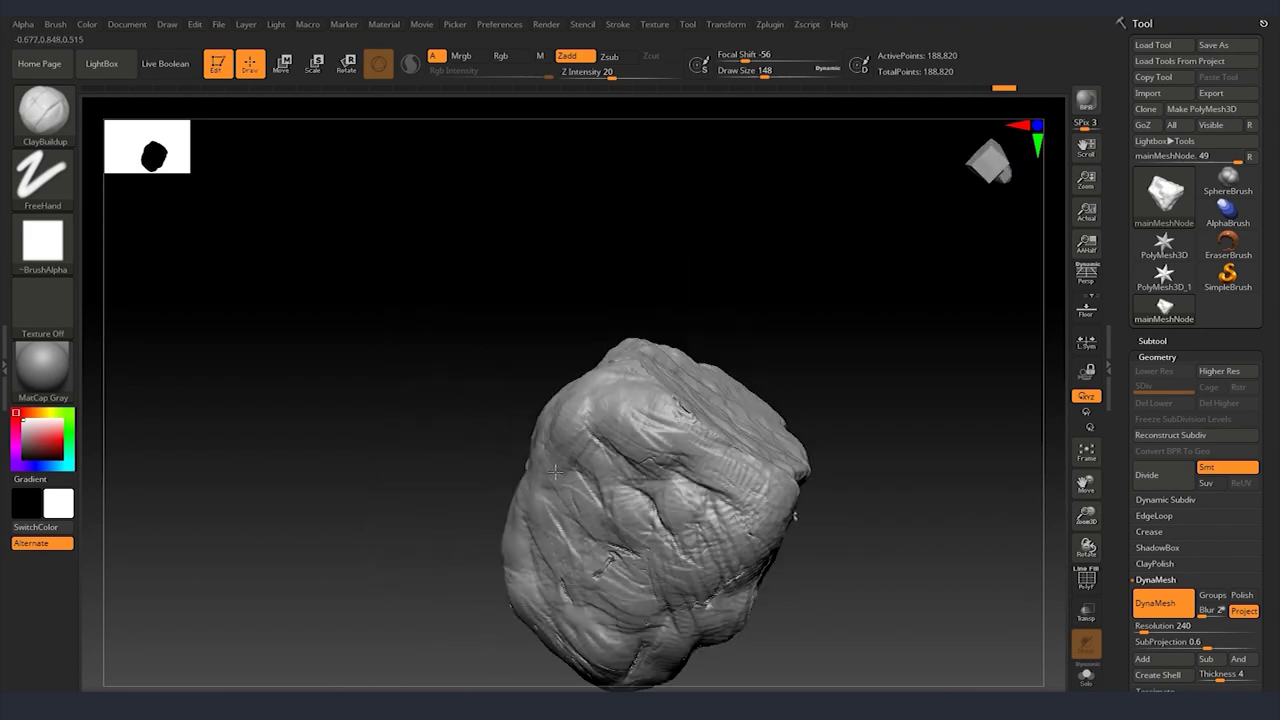
left_click_drag(545, 495, 535, 580)
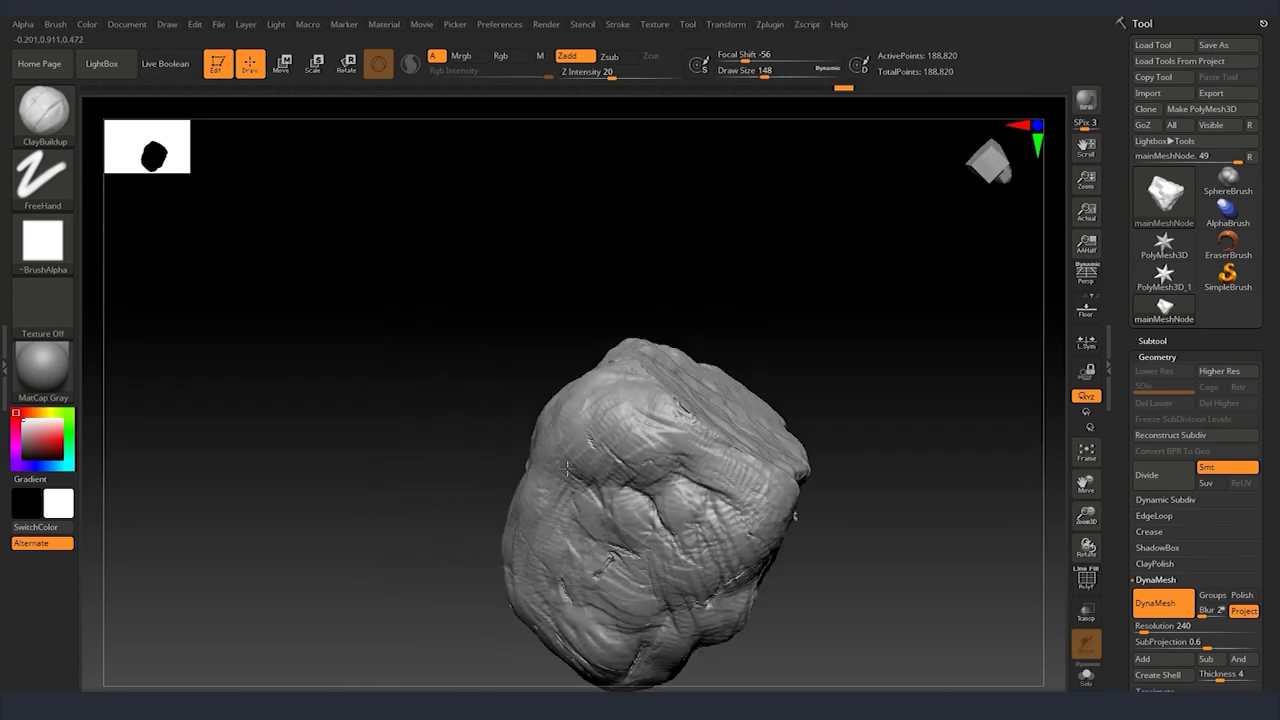
left_click_drag(615, 550, 665, 510, "shift")
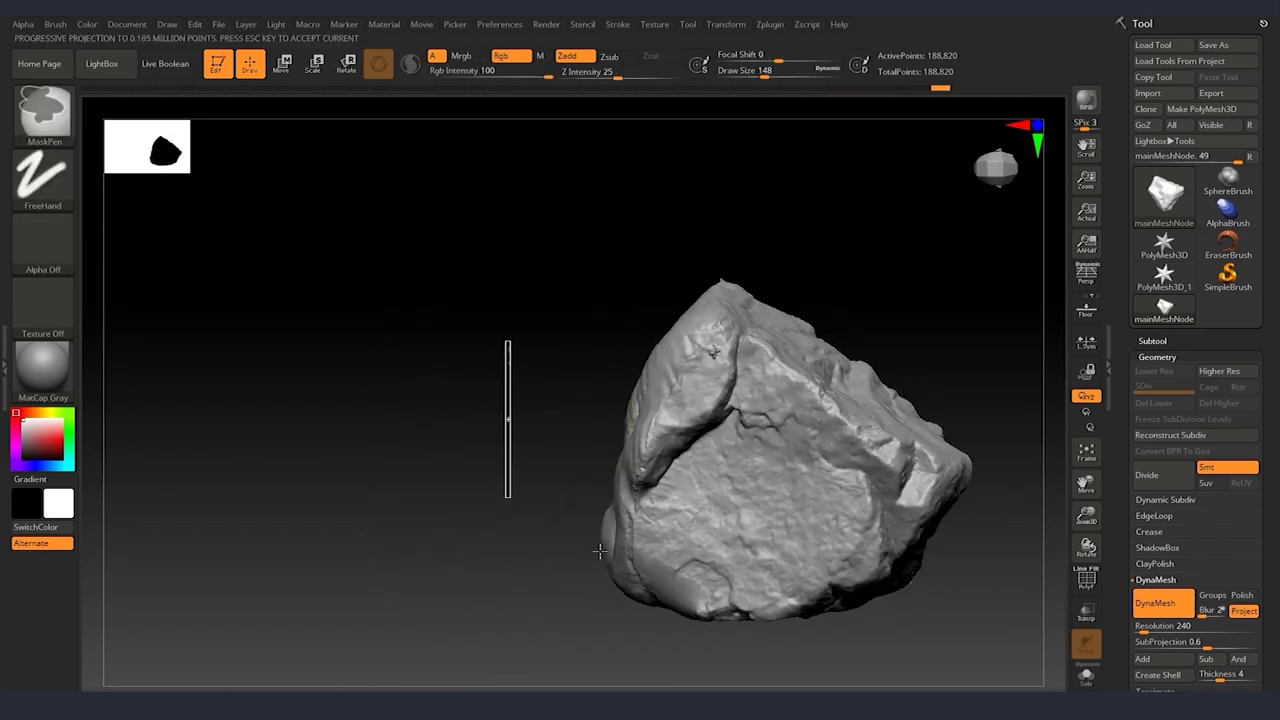
mouse_move(508, 420)
left_mouse_down()
mouse_move(536, 545)
mouse_move(426, 447)
mouse_move(501, 382)
left_mouse_up()
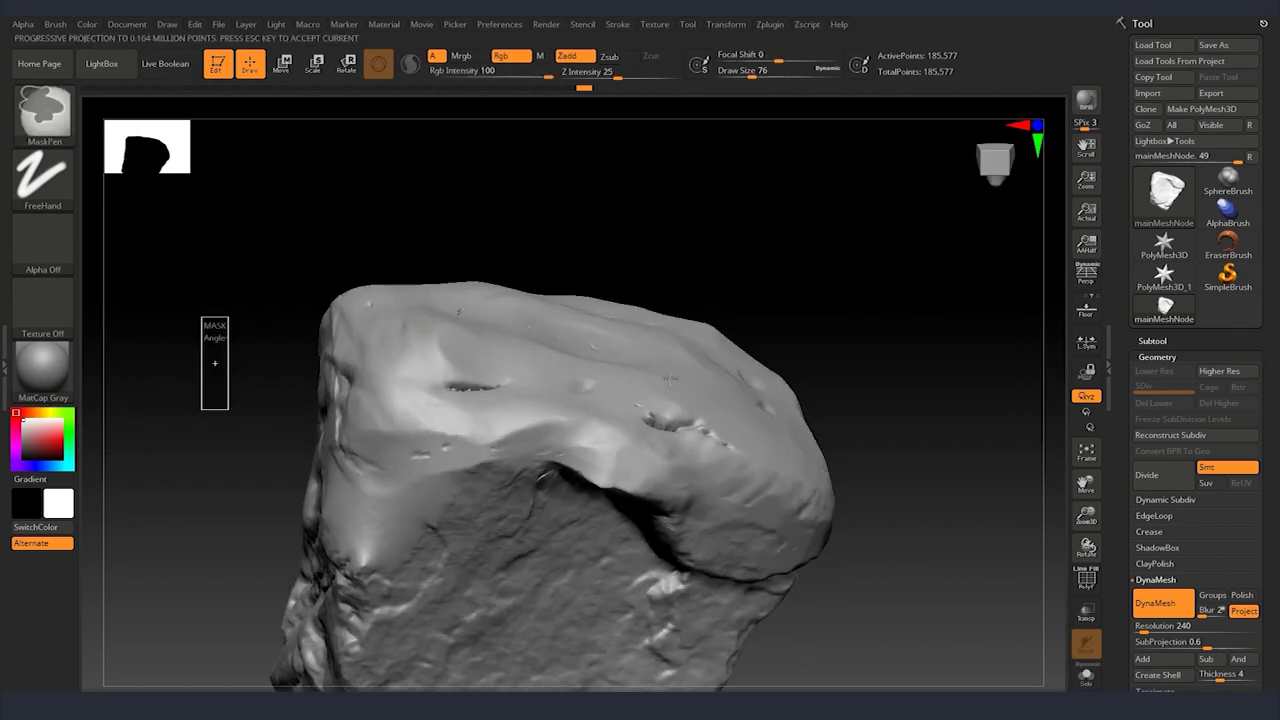
Step: Refine the base with the ClayBuildup brush at Draw Size 76 and plane its surface with TrimDynamic
key("b")
key("c")
key("b")
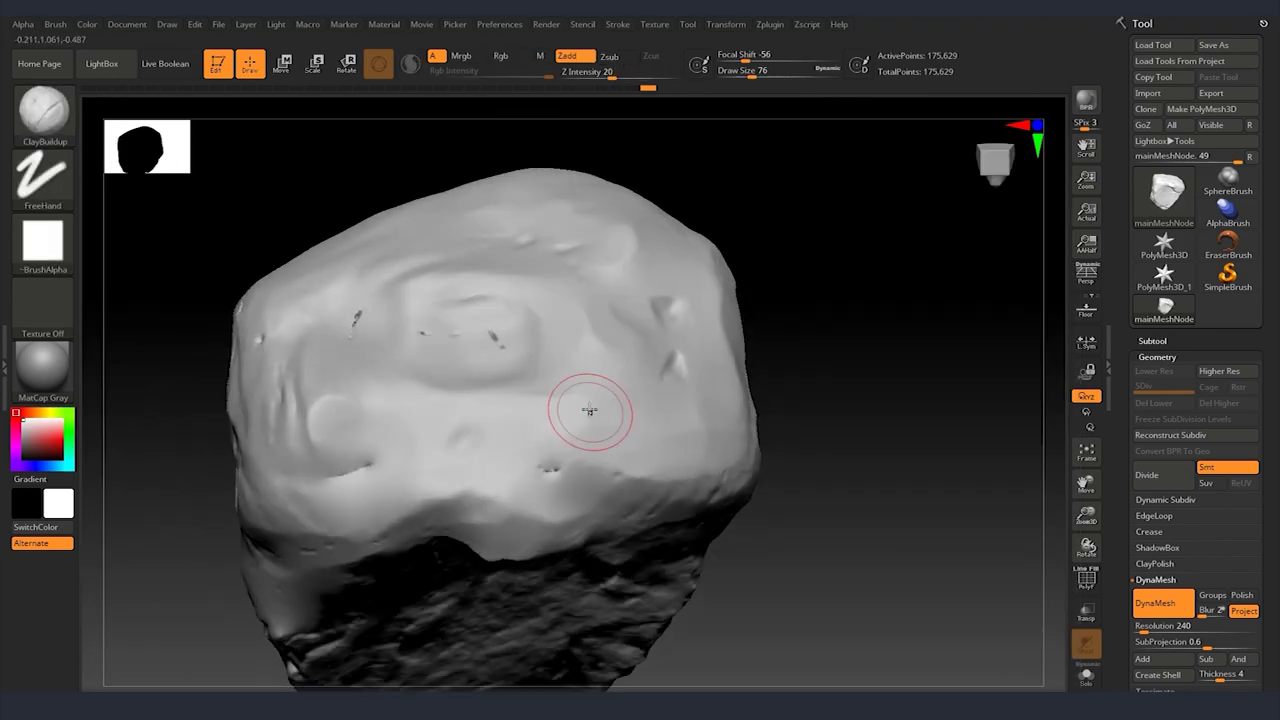
key("b")
key("t")
key("d")
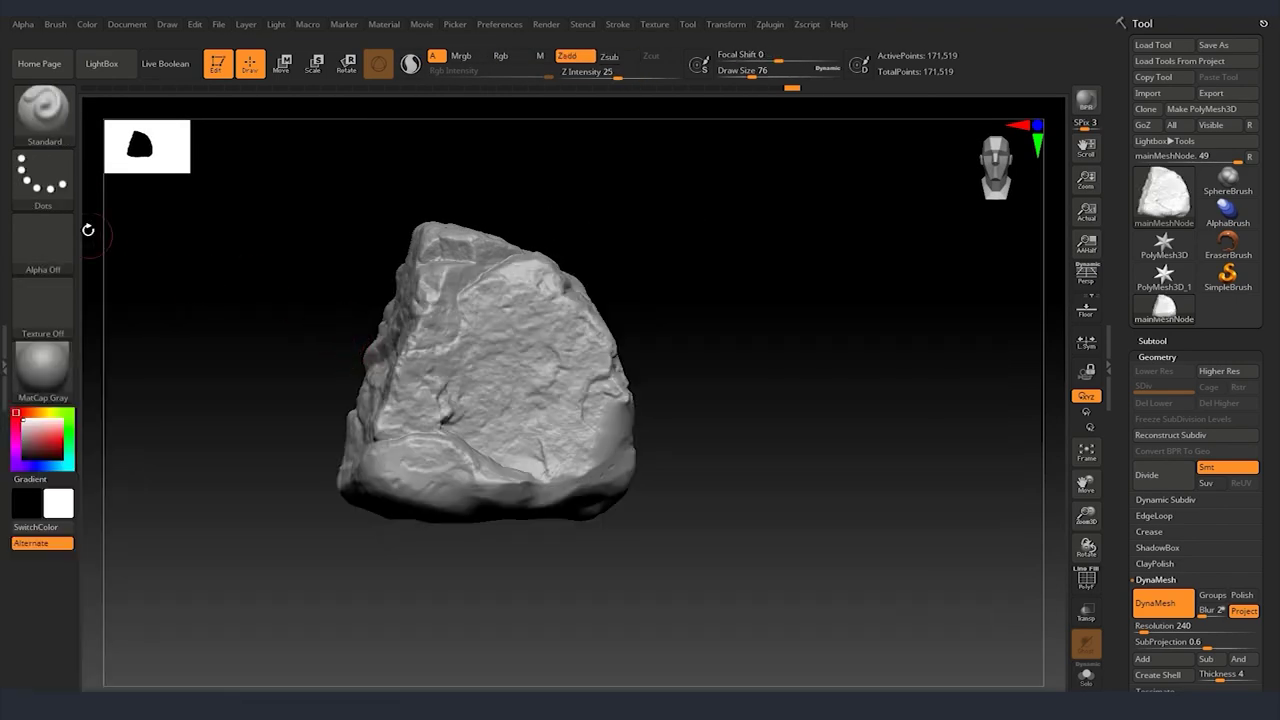
Step: Roughen the smooth base using the Standard brush with a Spray stroke, noise alpha, Z Intensity 7 and Draw Size 200
left_click(68, 190)
left_click(189, 190)
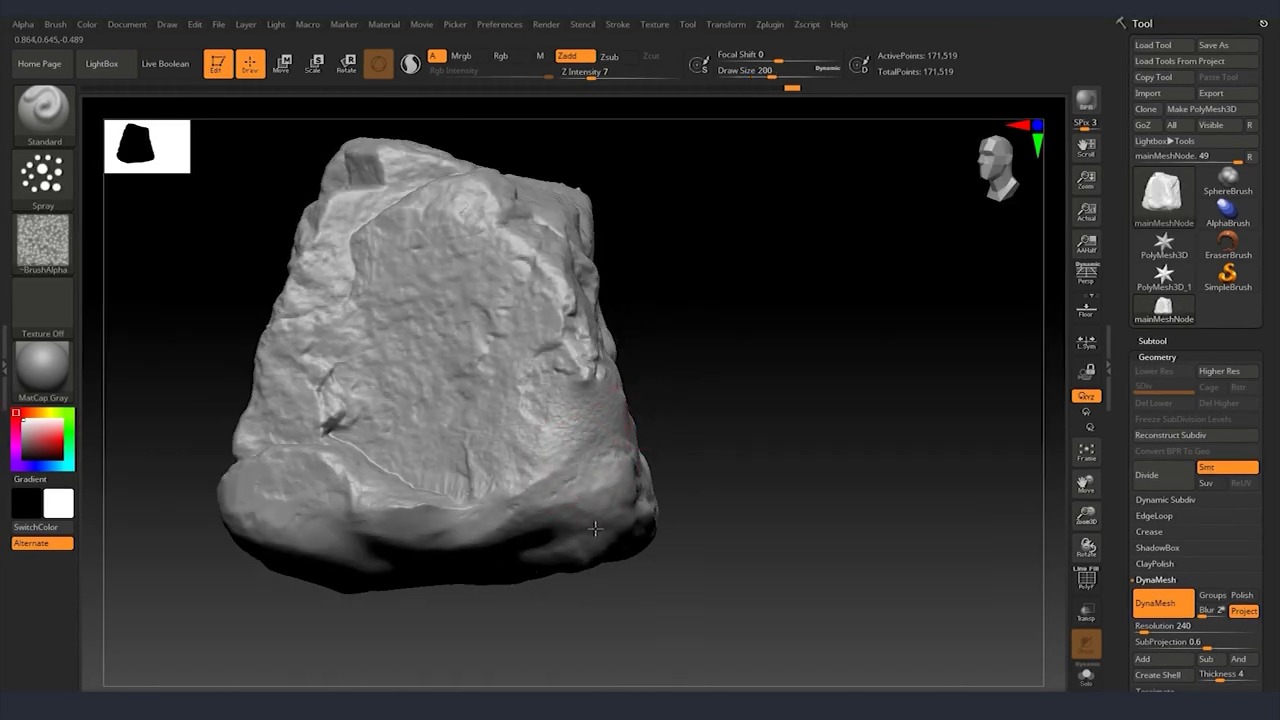
right_click_drag(609, 514, 591, 371)
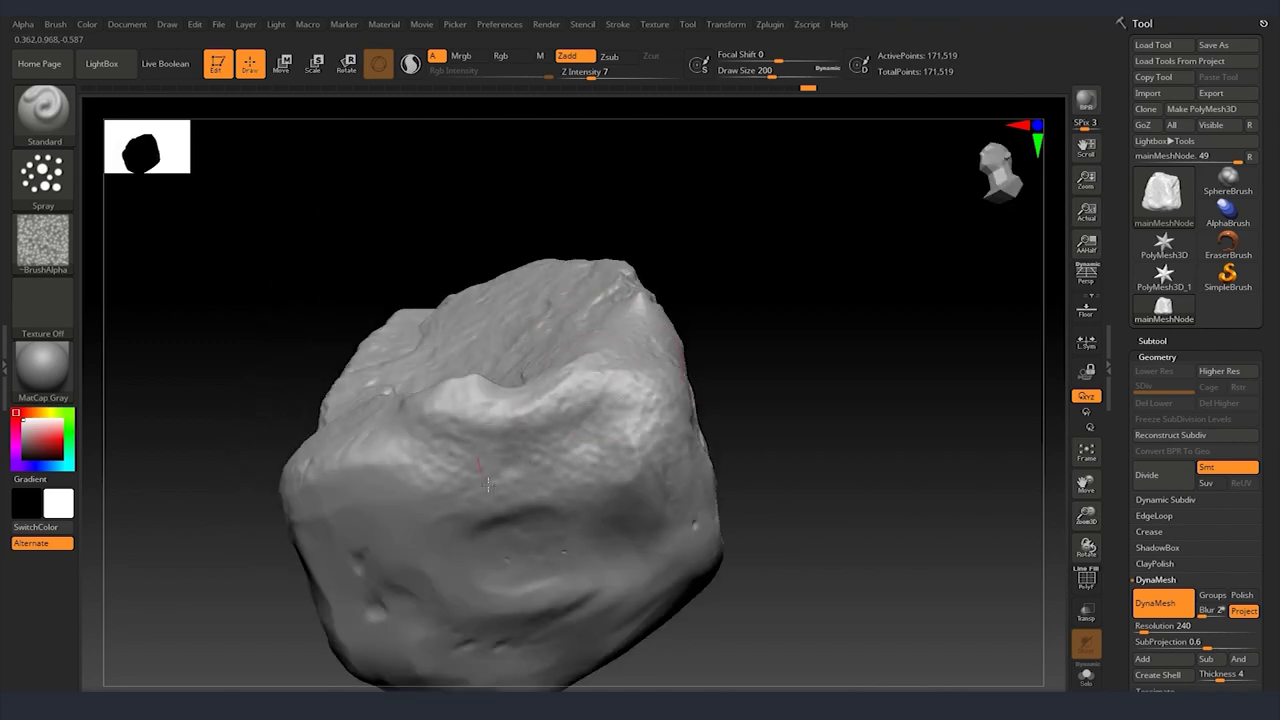
right_click_drag(432, 514, 484, 319)
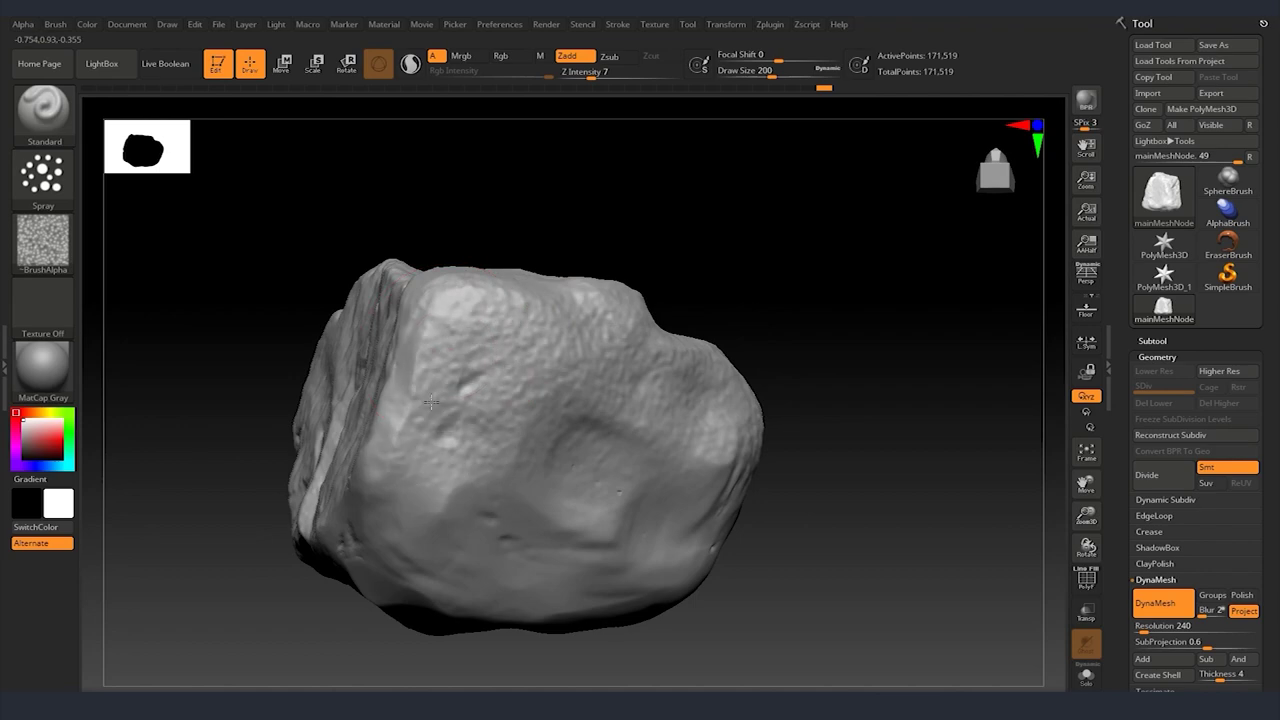
right_click_drag(406, 543, 428, 500)
left_click_drag(342, 543, 330, 506)
mouse_move(330, 506)
right_mouse_down("alt")
mouse_move(408, 380)
mouse_move(449, 470)
mouse_move(480, 500)
right_mouse_up("alt")
left_click_drag(480, 500, 488, 500)
mouse_move(488, 500)
right_mouse_down()
mouse_move(520, 499)
mouse_move(523, 383)
mouse_move(523, 506)
mouse_move(584, 400)
mouse_move(500, 290)
mouse_move(514, 400)
mouse_move(763, 351)
mouse_move(543, 294)
mouse_move(600, 330)
right_mouse_up()
Step: Trim bumps on the base with TrimDynamic and continue spraying surface noise with the Standard brush at Draw Size 104
key("b")
key("t")
key("d")
key("b")
key("b")
left_click(368, 295)
left_click_drag(500, 310, 528, 297)
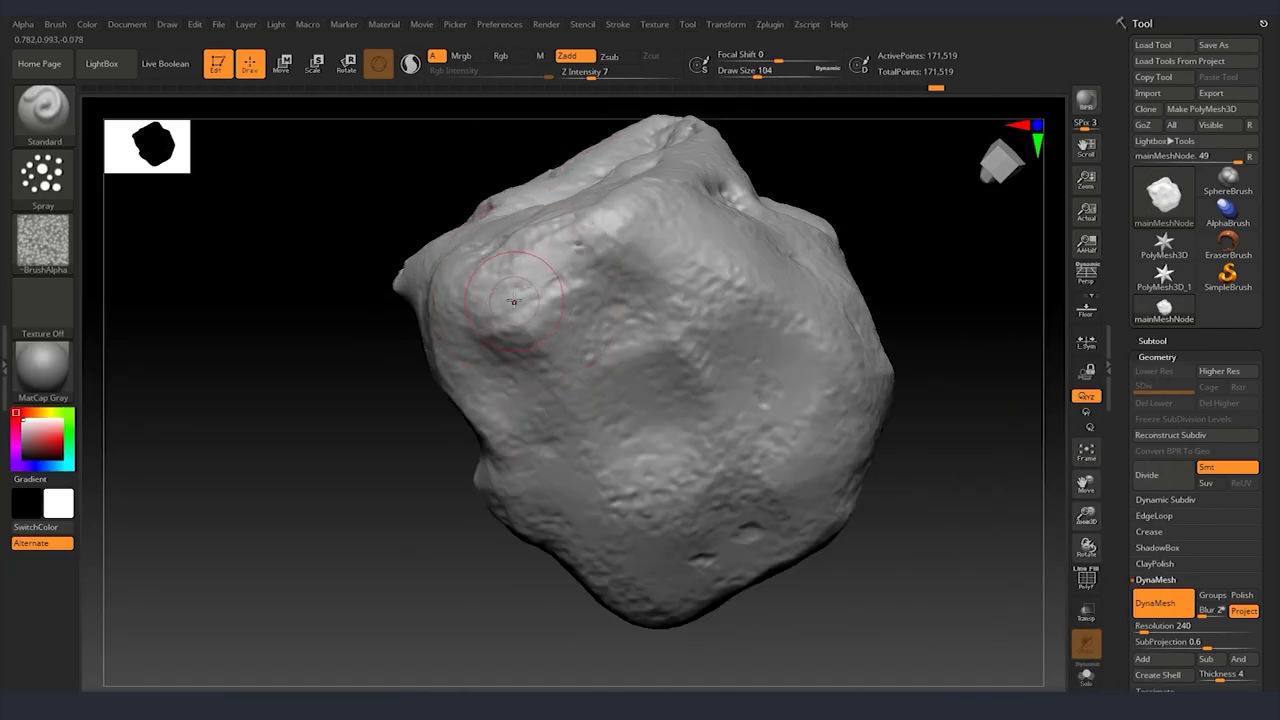
mouse_move(528, 297)
right_mouse_down()
mouse_move(600, 340)
mouse_move(575, 450)
right_mouse_up()
left_click_drag(575, 450, 591, 477)
mouse_move(591, 477)
right_mouse_down()
mouse_move(706, 337)
mouse_move(530, 352)
right_mouse_up()
Step: Reduce the Draw Size to 60 and spray finer rock texture over the remaining smooth areas of the base
key("bracketleft")
key("bracketleft")
left_click_drag(530, 352, 522, 382)
right_click_drag(522, 382, 500, 480)
left_click_drag(500, 480, 515, 500)
right_click_drag(515, 500, 470, 460)
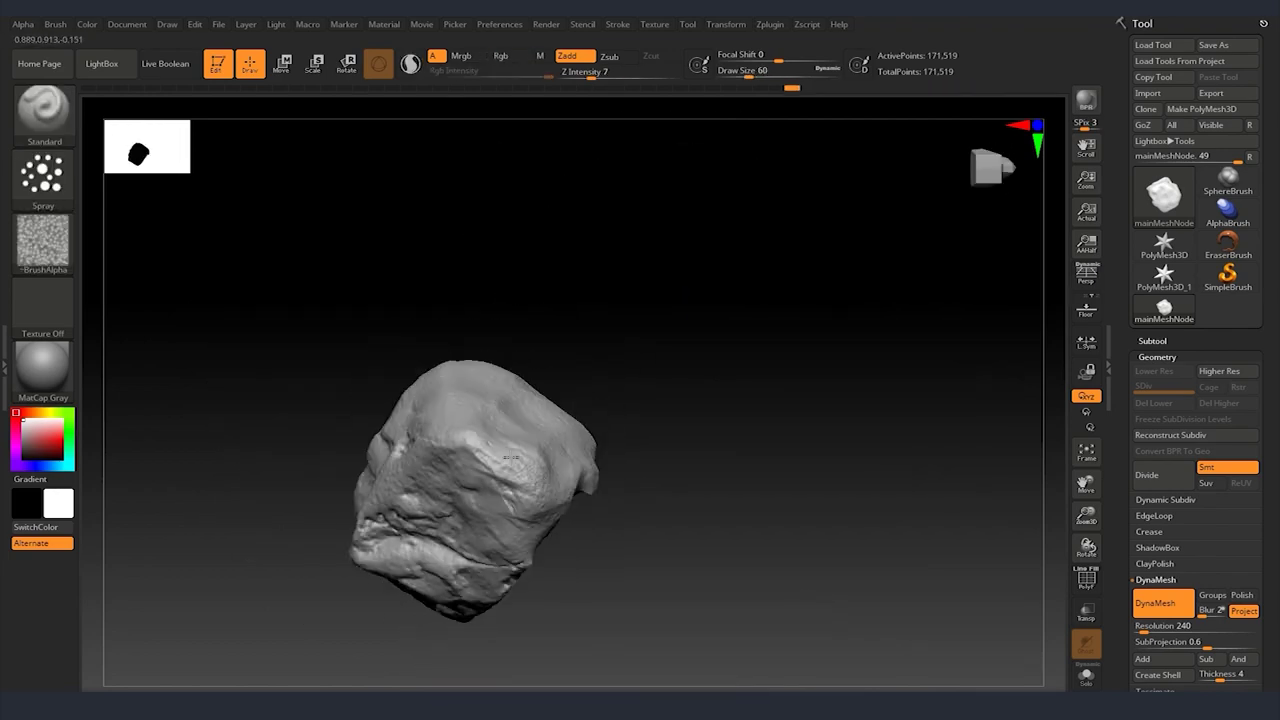
left_click_drag(470, 460, 490, 475)
right_click_drag(490, 475, 568, 390)
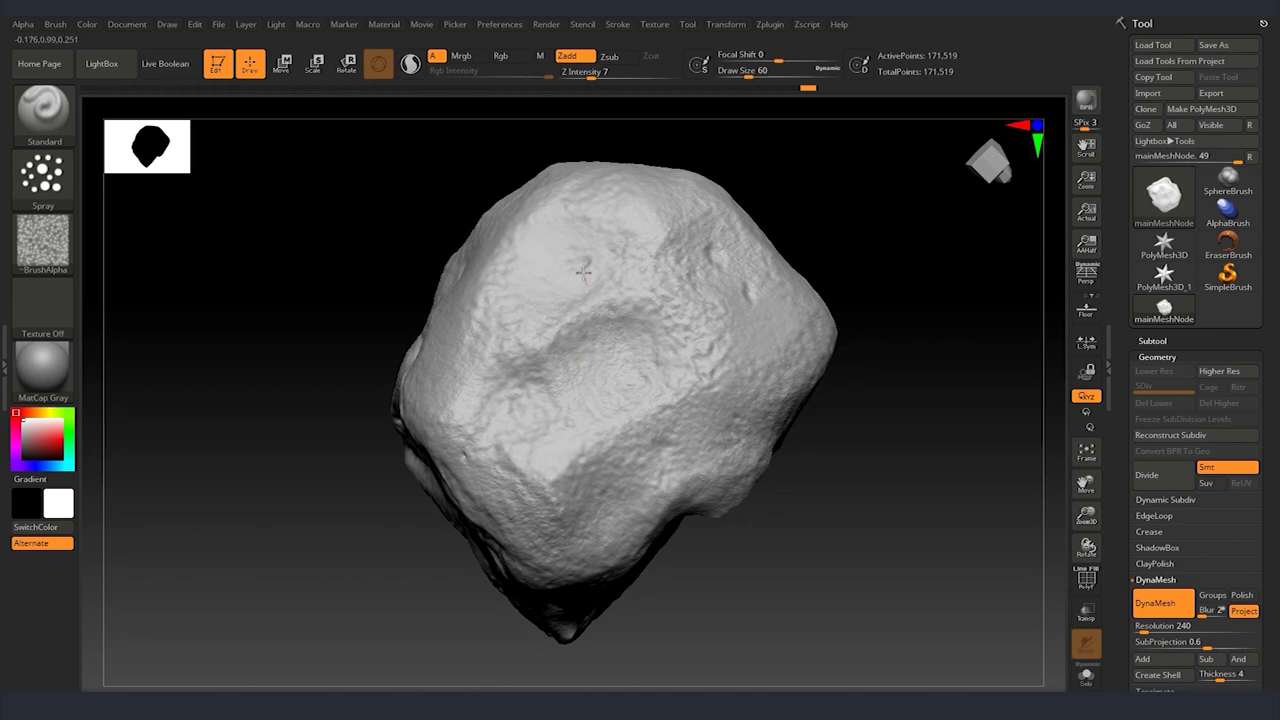
right_click_drag(644, 205, 657, 287, "ctrl")
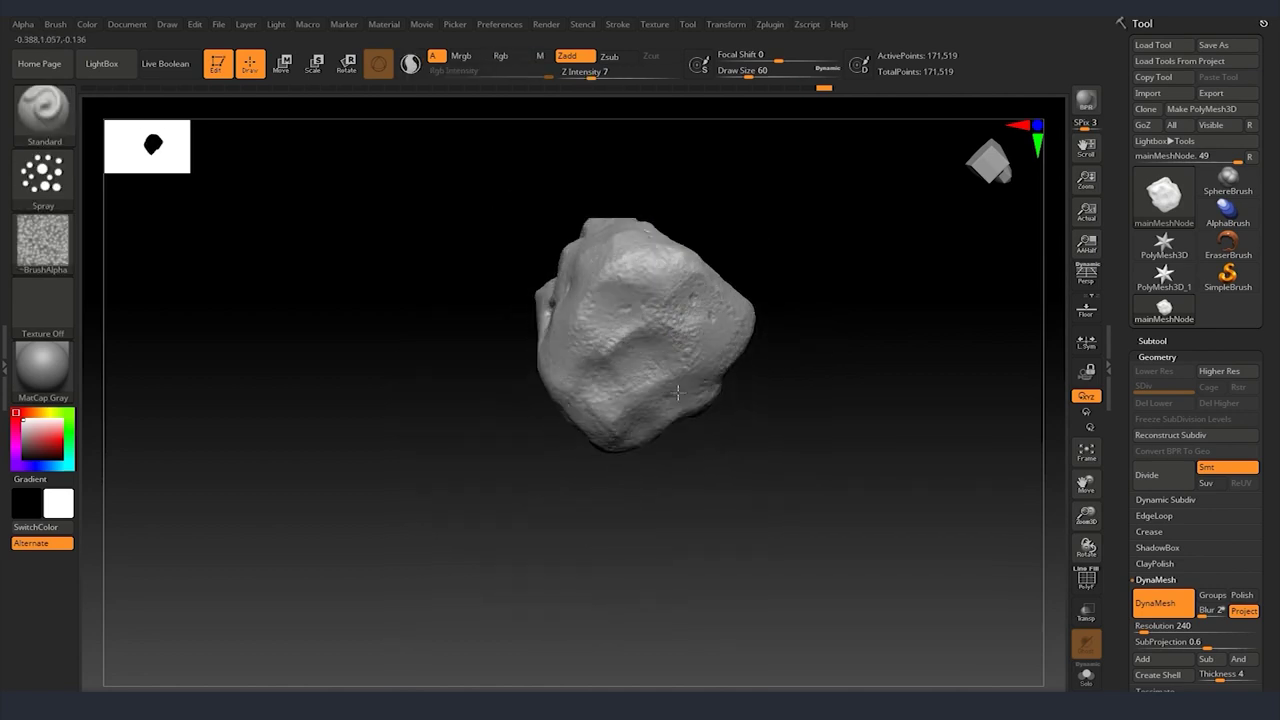
mouse_move(678, 392)
right_mouse_down()
mouse_move(671, 483)
mouse_move(680, 385)
right_mouse_up()
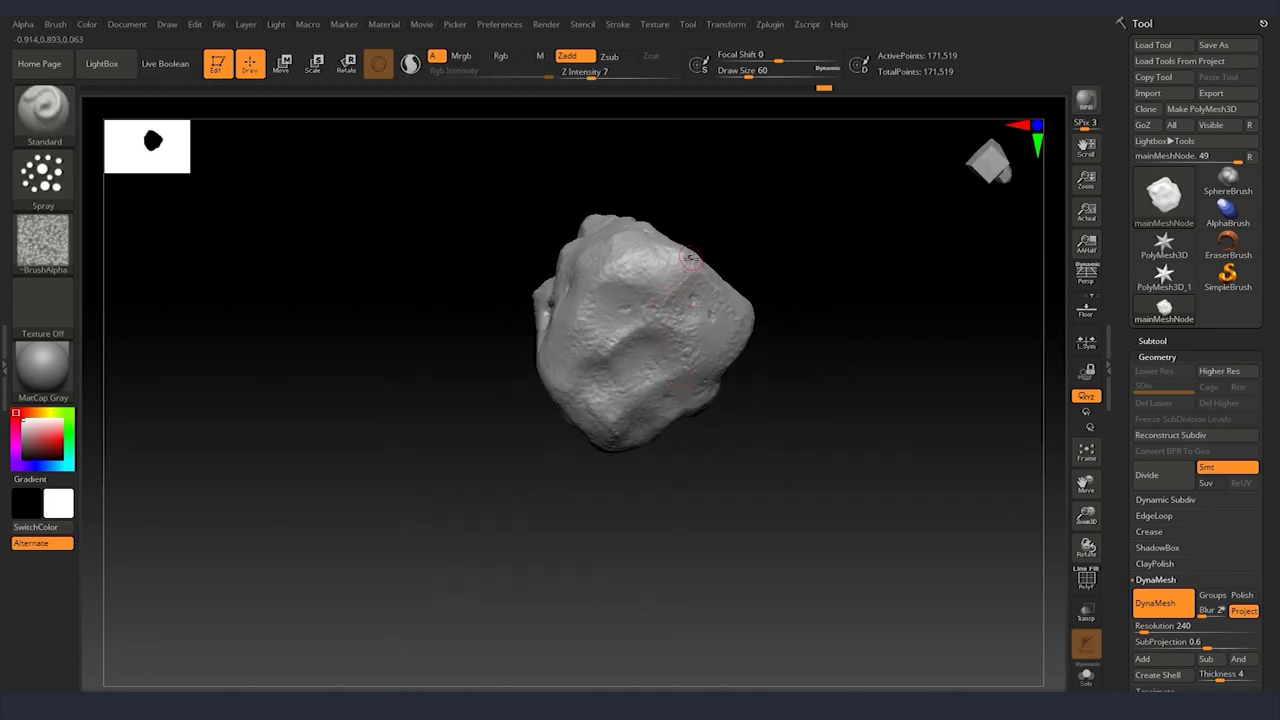
right_click_drag(677, 457, 728, 336)
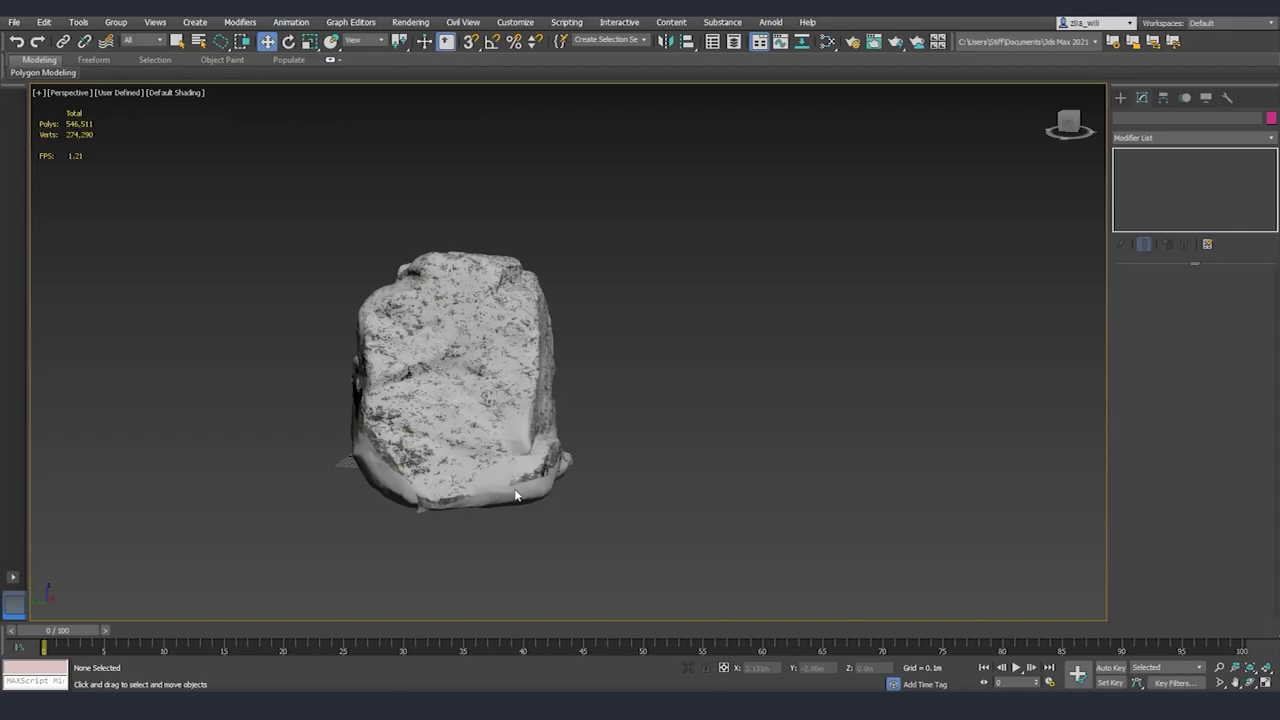
Step: Move the rebuilt rock mesh beside the textured scan to compare the two, and undo the move
left_click(515, 489)
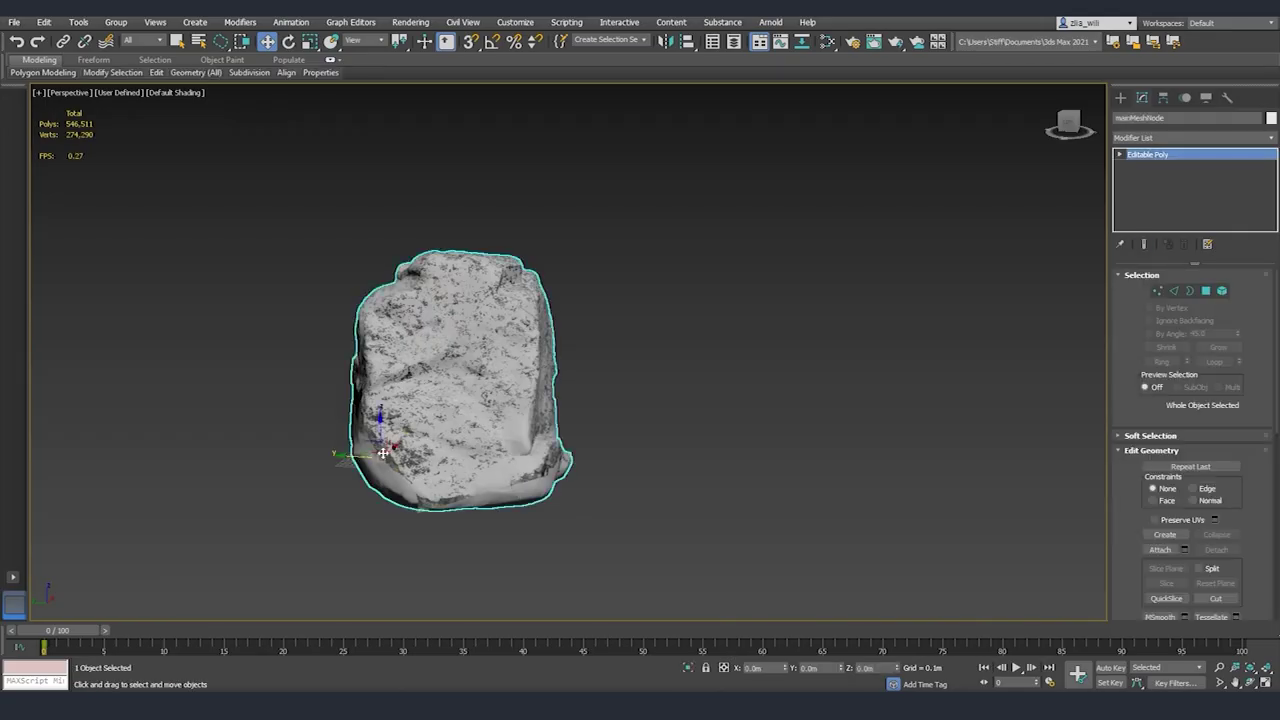
left_click_drag(383, 453, 651, 466)
left_click(594, 512)
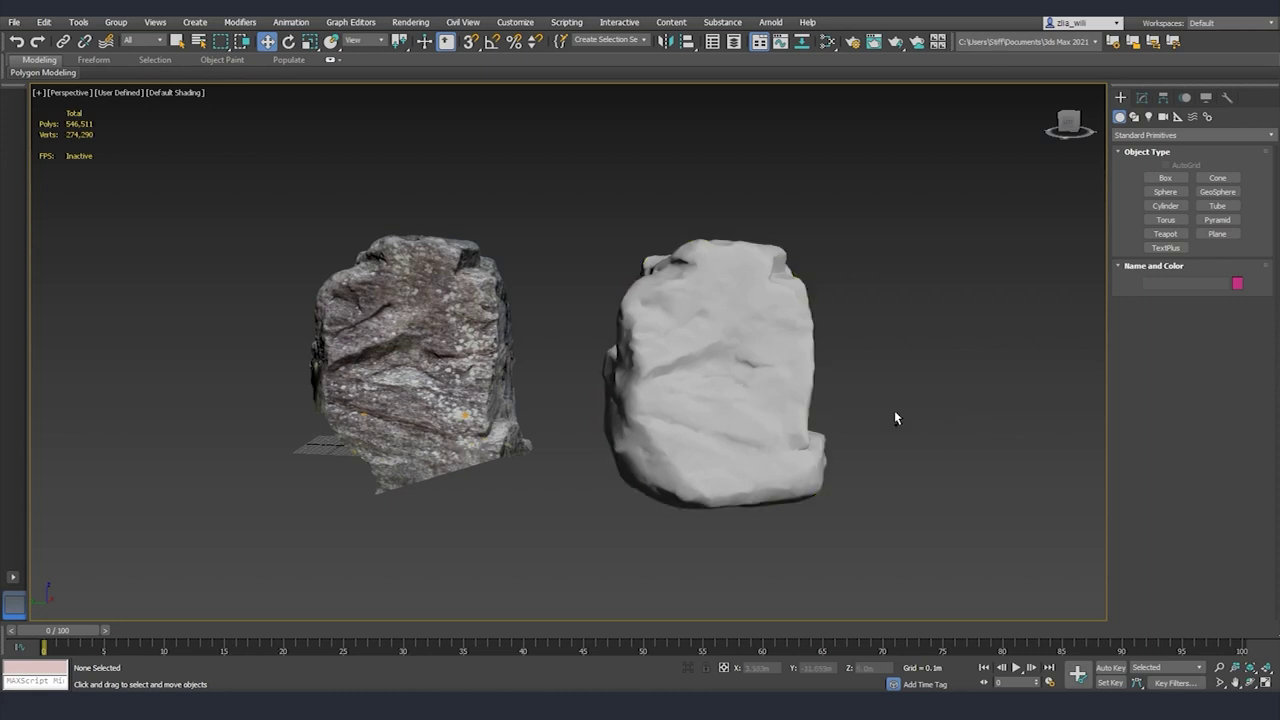
key("ctrl+z")
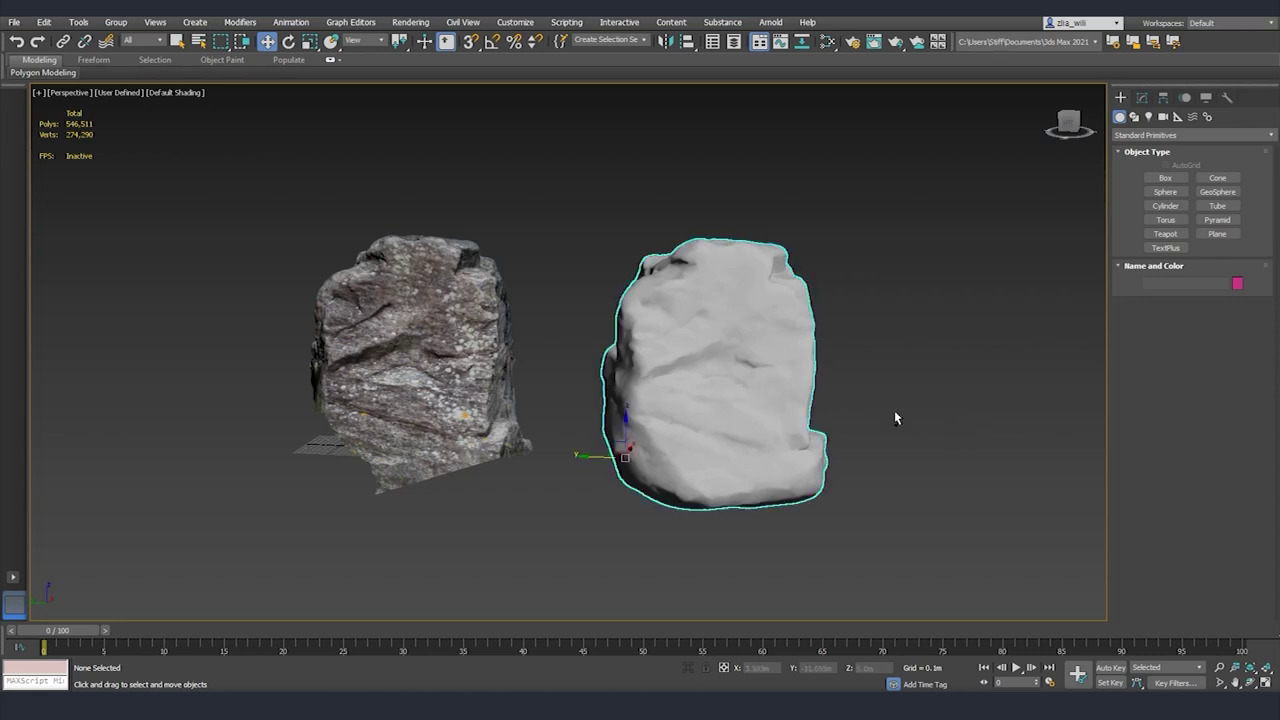
key("ctrl+z")
left_click(699, 393)
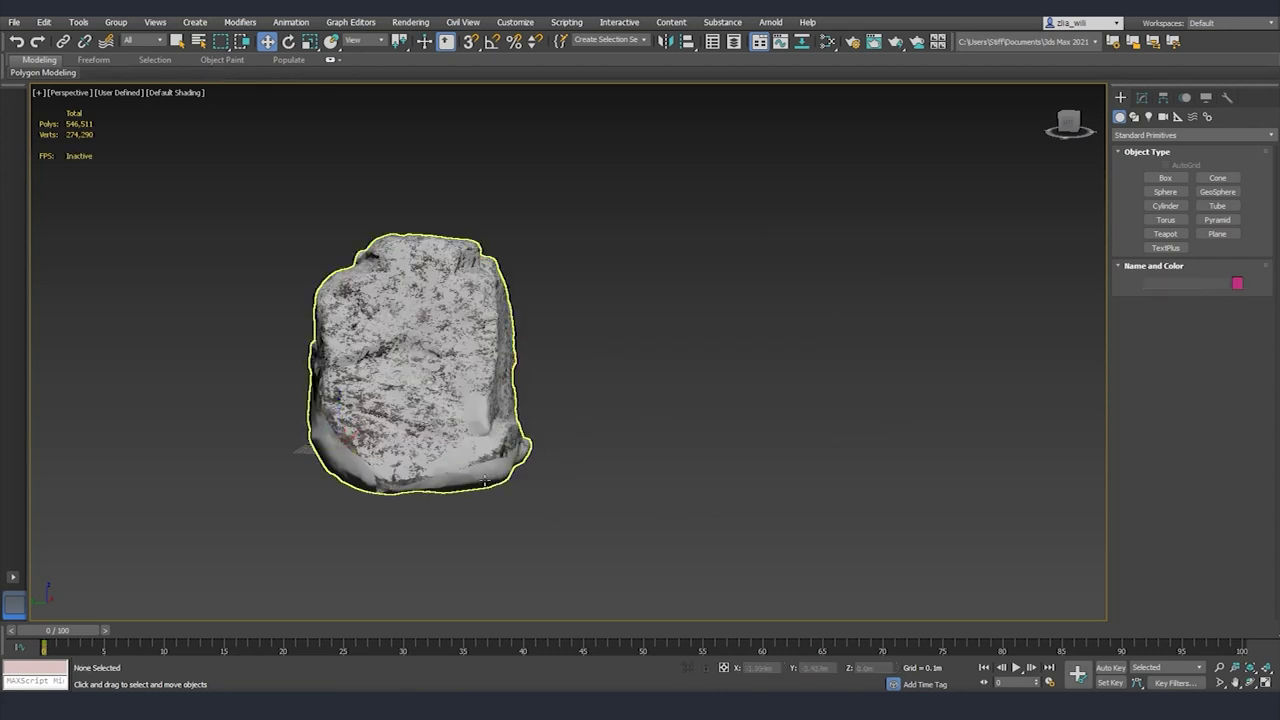
Step: Set up Render To Texture for the rebuilt rock mesh with projection mapping enabled and the textured scan picked as source
left_click(486, 470)
middle_click_drag(606, 484, 693, 468)
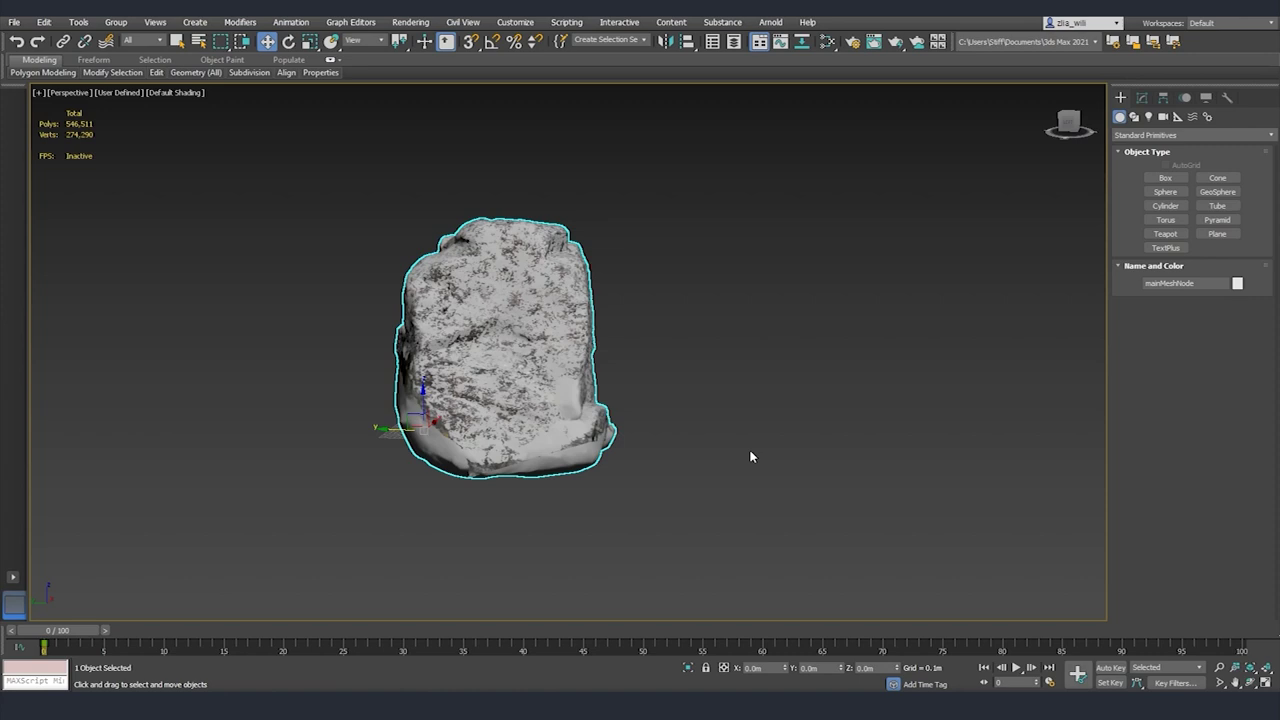
right_click(752, 446)
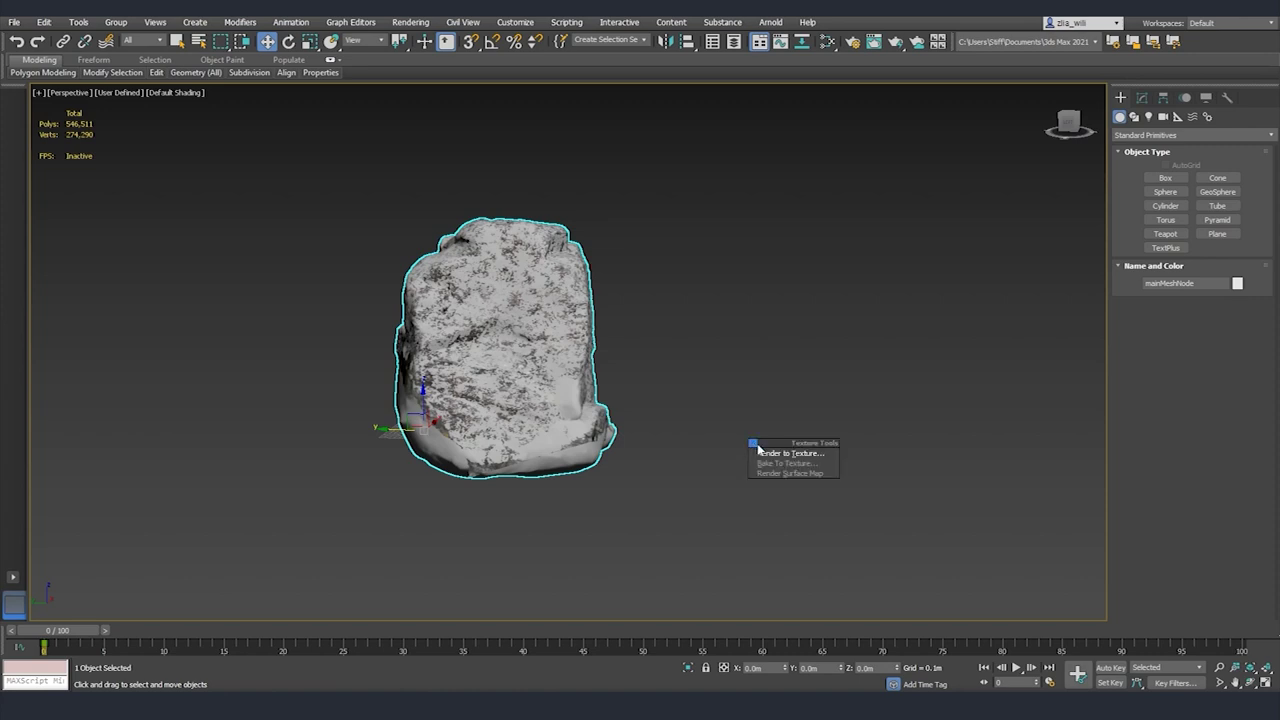
left_click(786, 455)
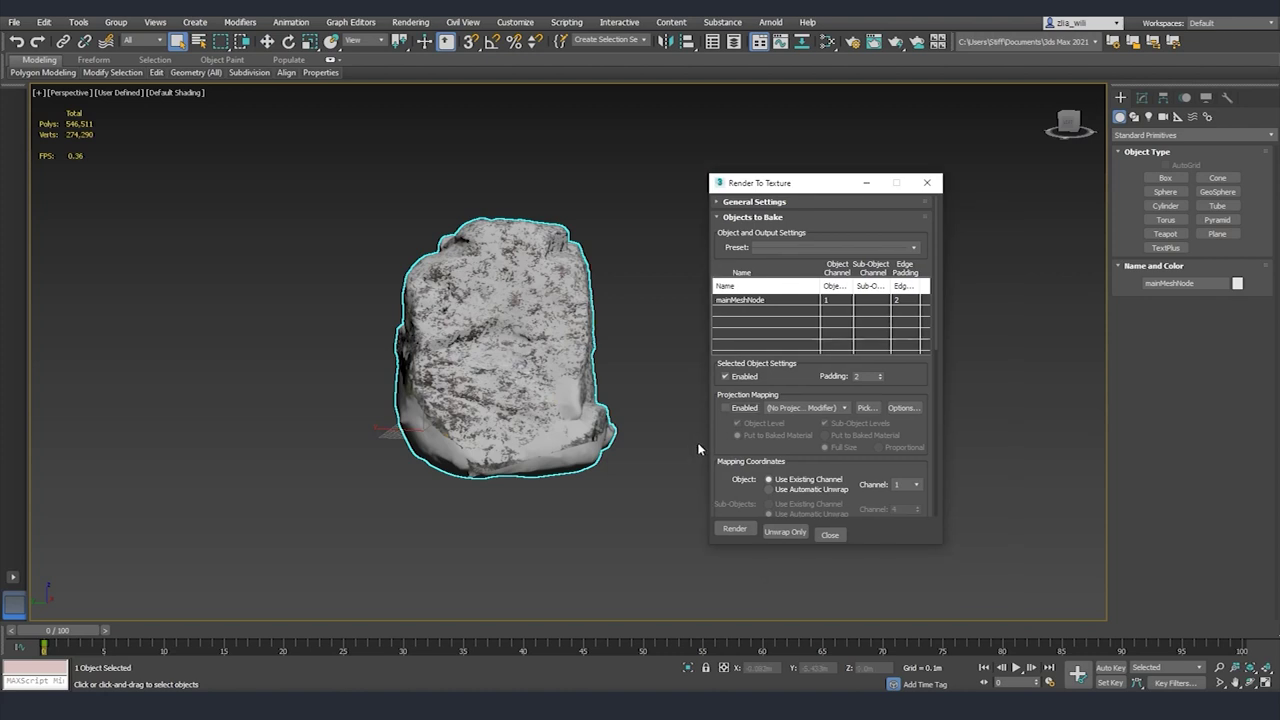
left_click(725, 410)
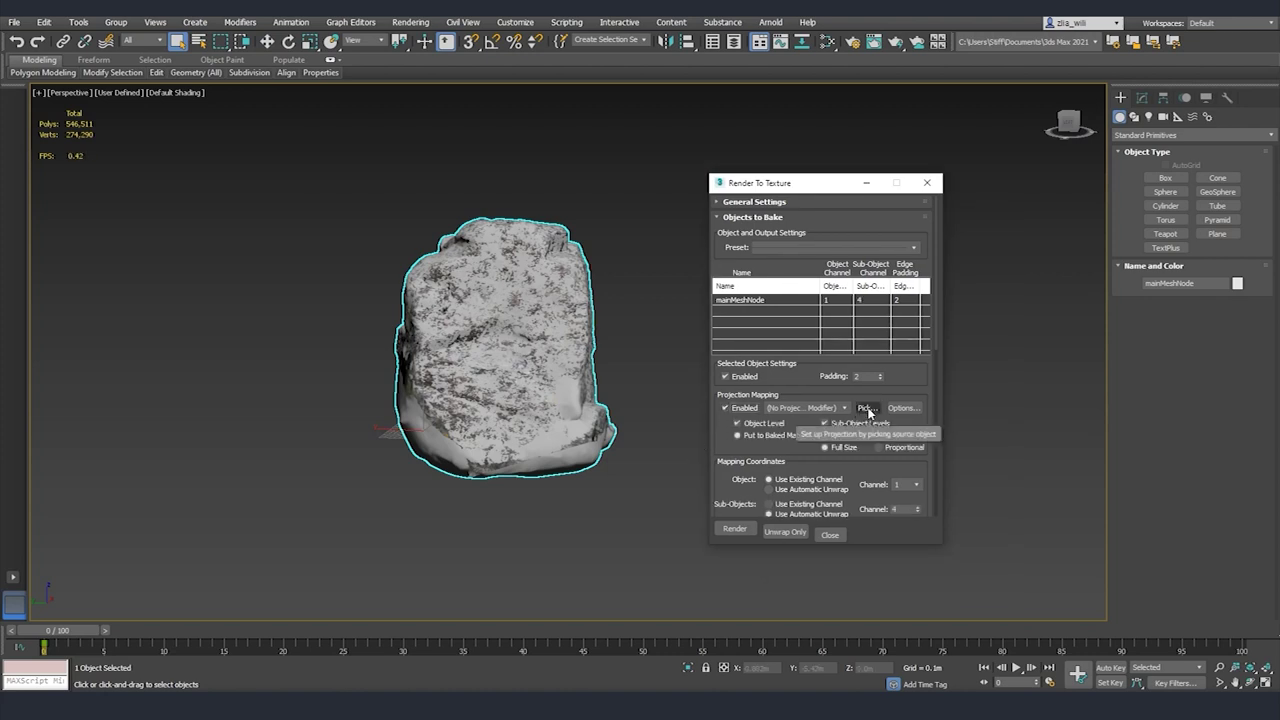
left_click(867, 409)
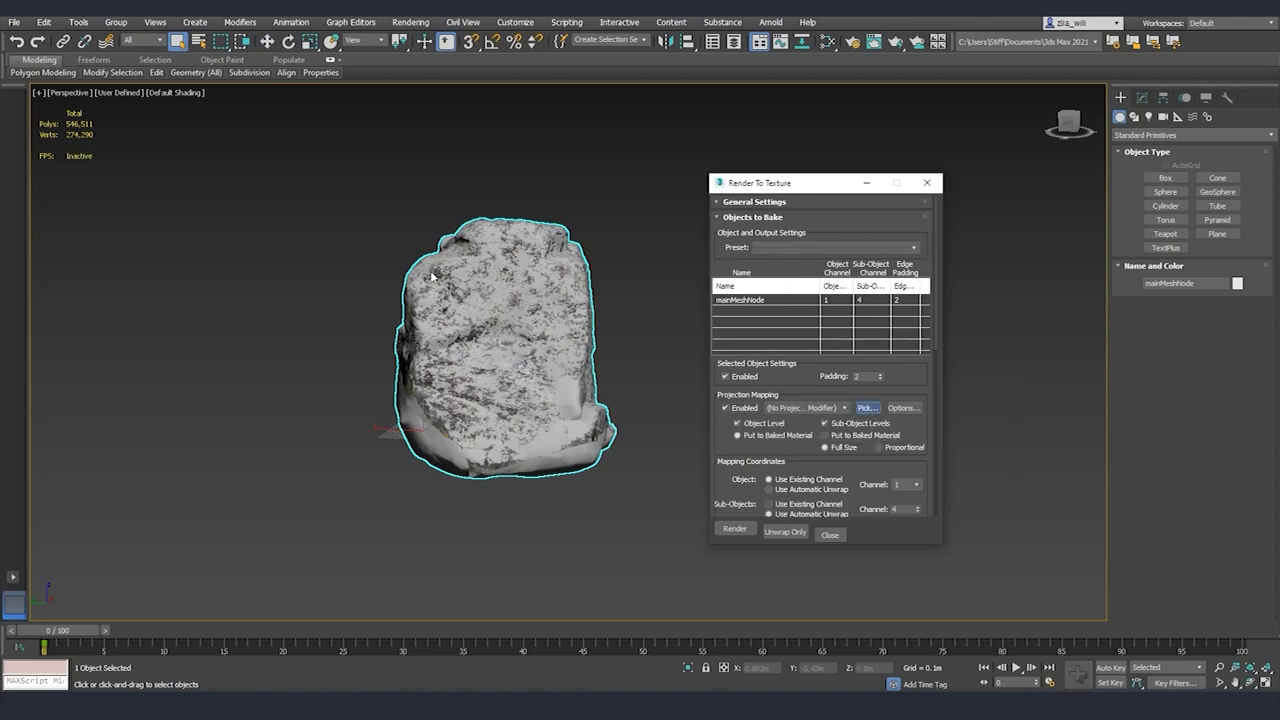
double_click(50, 94)
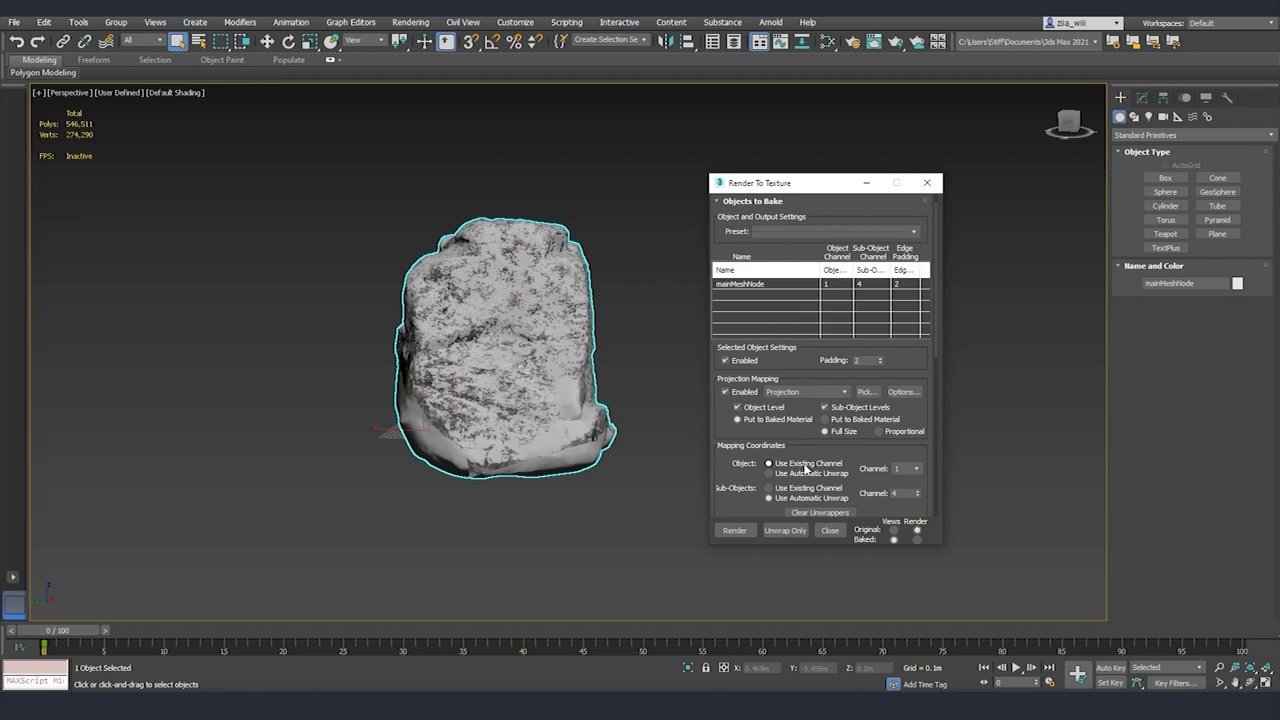
Step: Add an Arnold_albedo texture element to the bake output, keeping the existing UV channel
left_click_drag(727, 458, 722, 274)
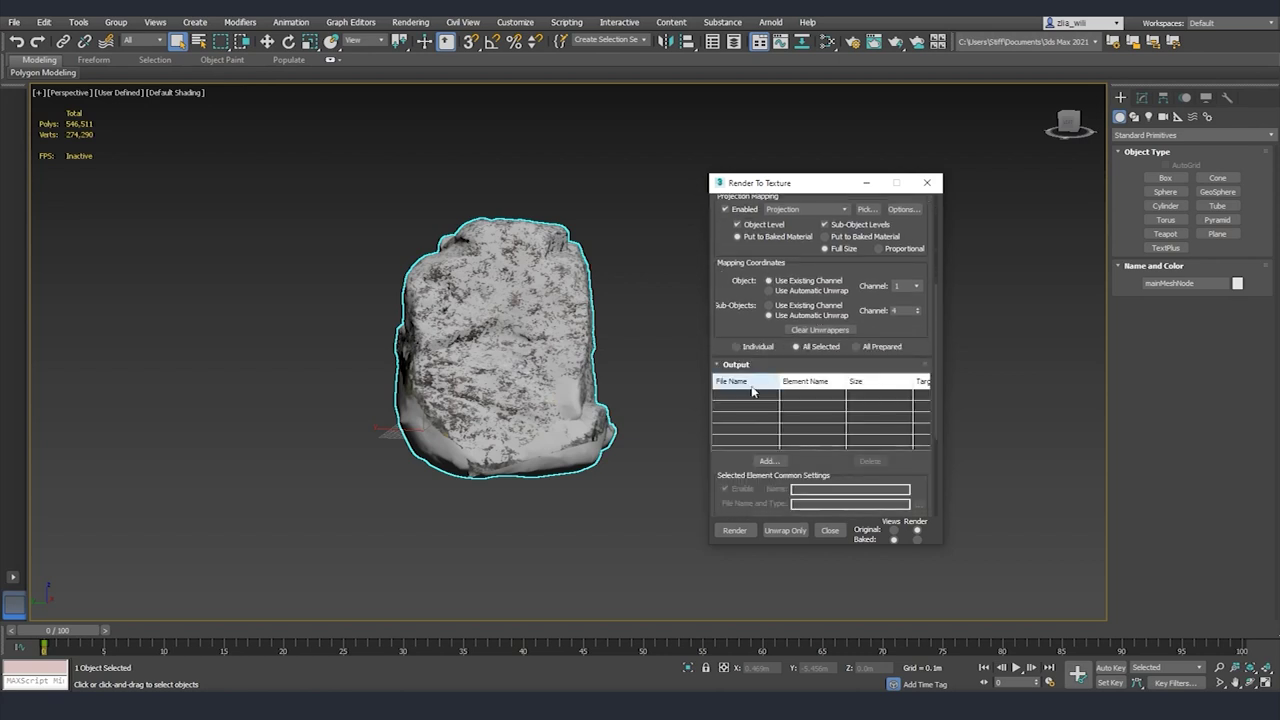
left_click(767, 460)
left_click_drag(683, 312, 681, 356)
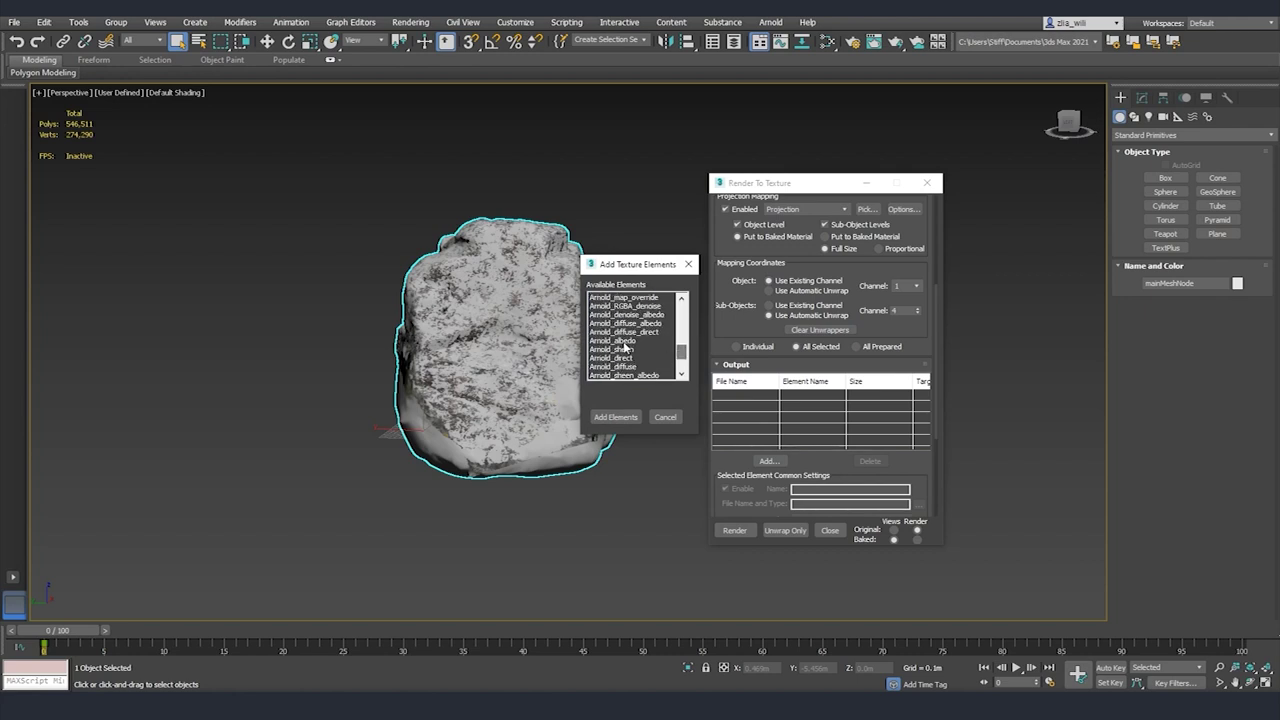
double_click(626, 350)
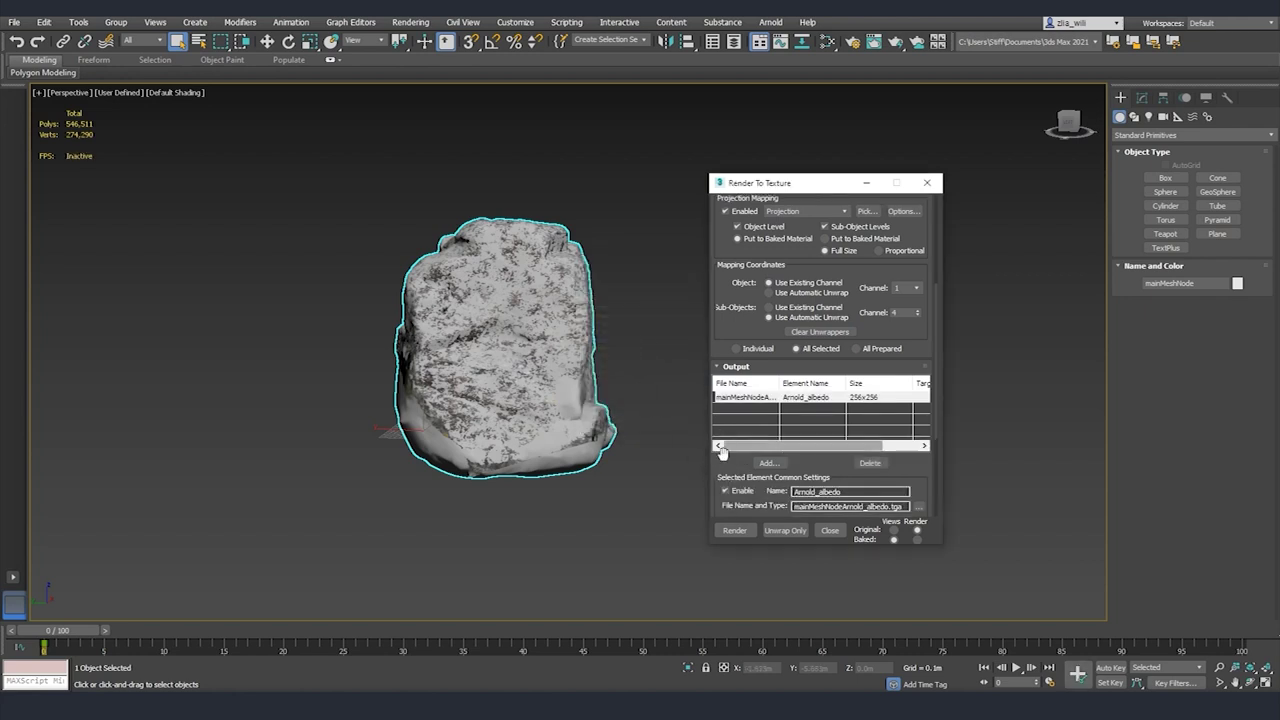
Step: Set the albedo map size to 4096 x 4096 and render it to texture
scroll(740, 440, "down", 5)
double_click(750, 426)
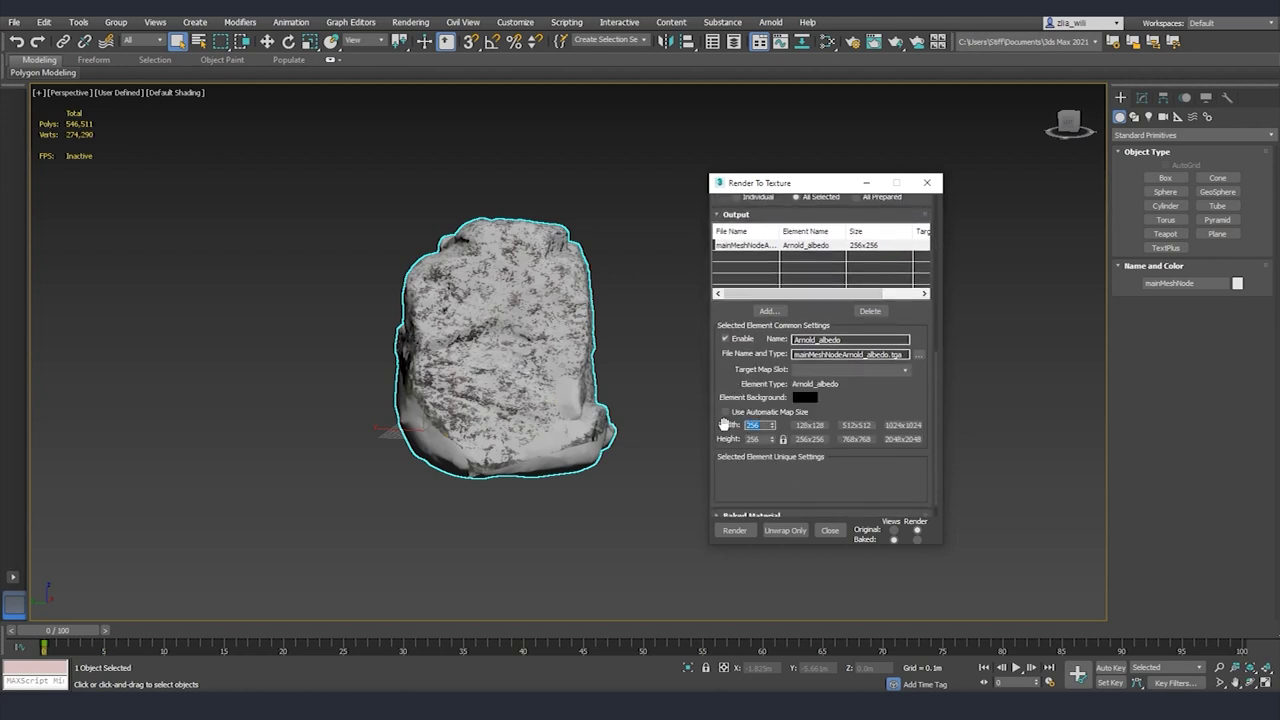
type("40")
key("Tab")
type("4096")
key("Return")
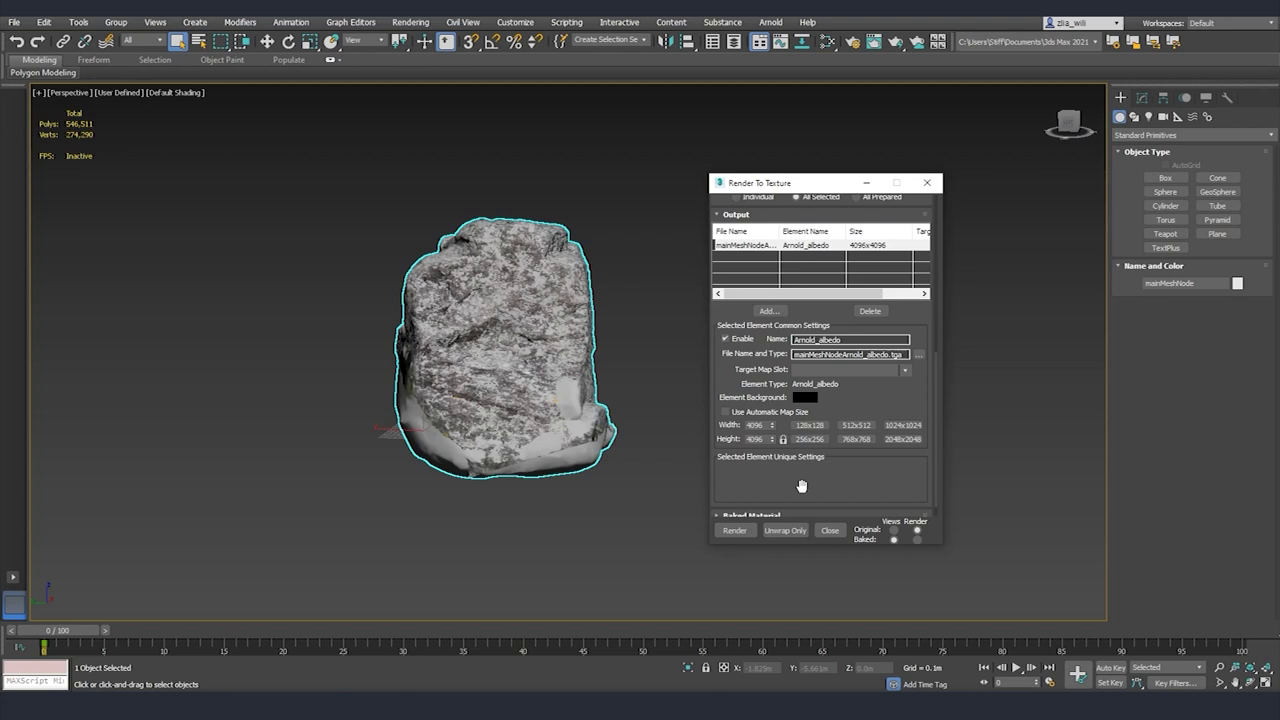
left_click(734, 530)
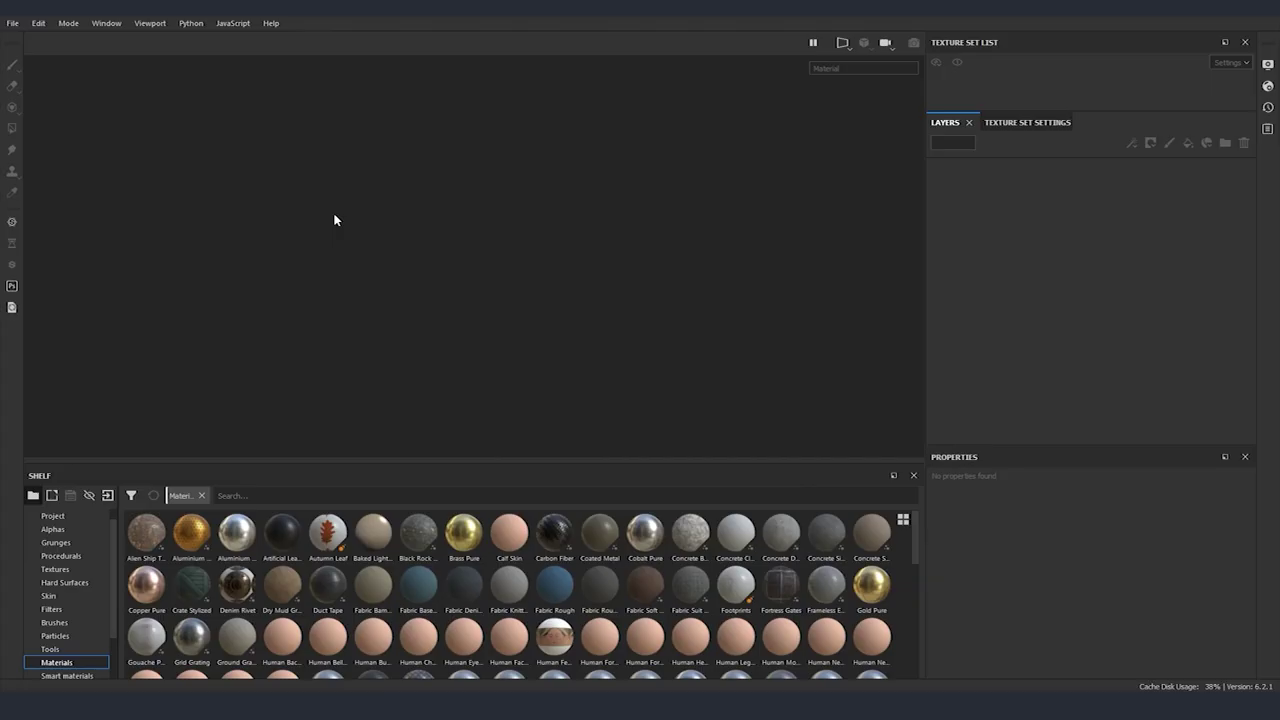
Step: In Substance Painter, create a new project from LP_Rock.fbx with 4096 document resolution, OpenGL normal format and auto-unwrap enabled
left_click(12, 22)
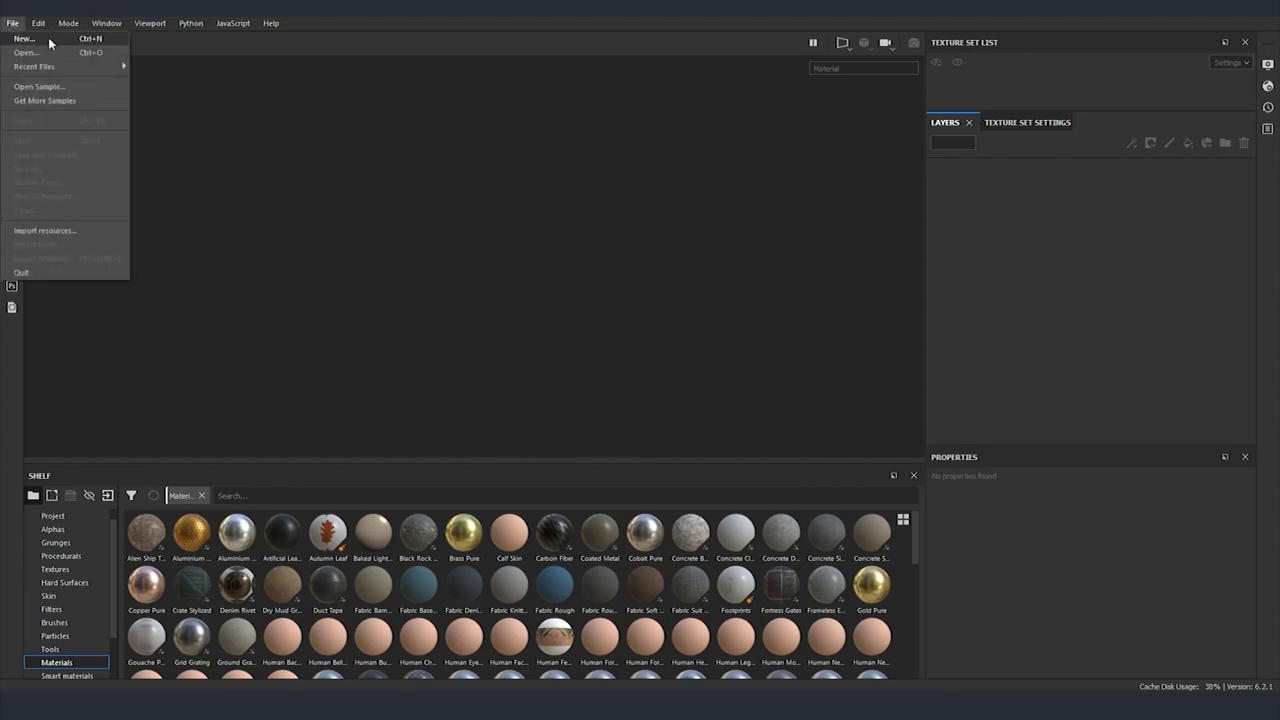
left_click(48, 37)
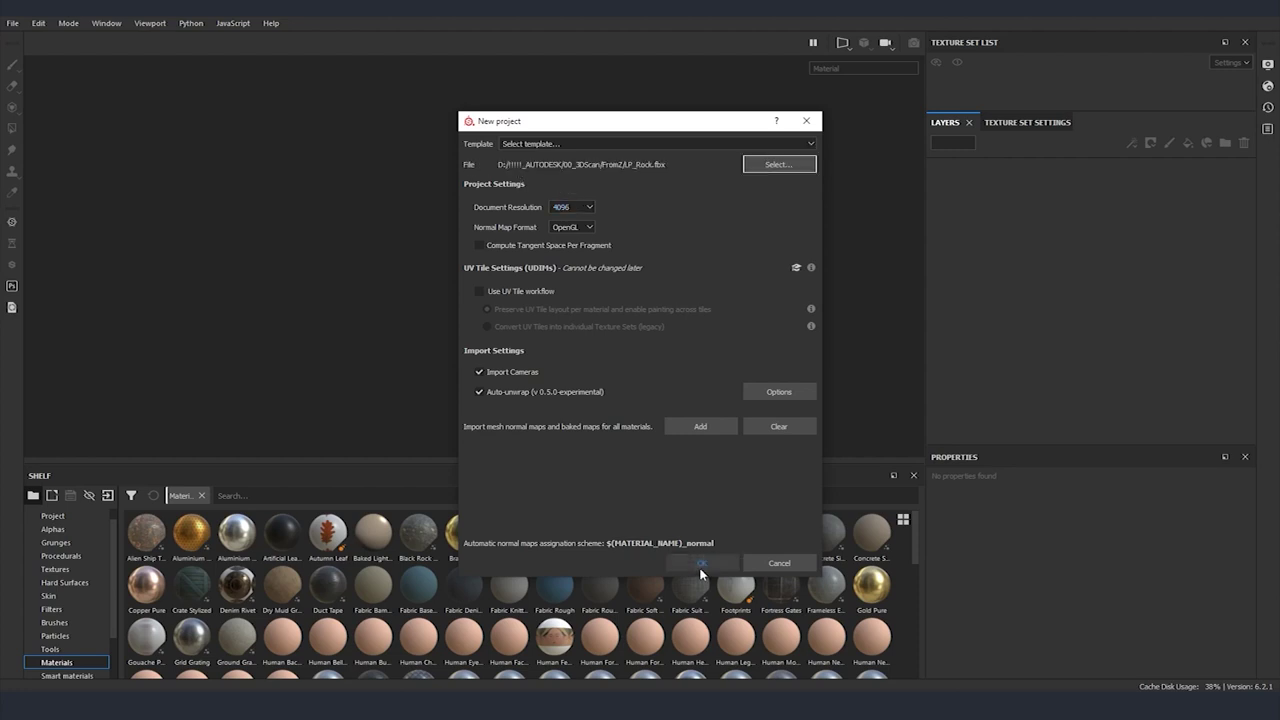
left_click(701, 566)
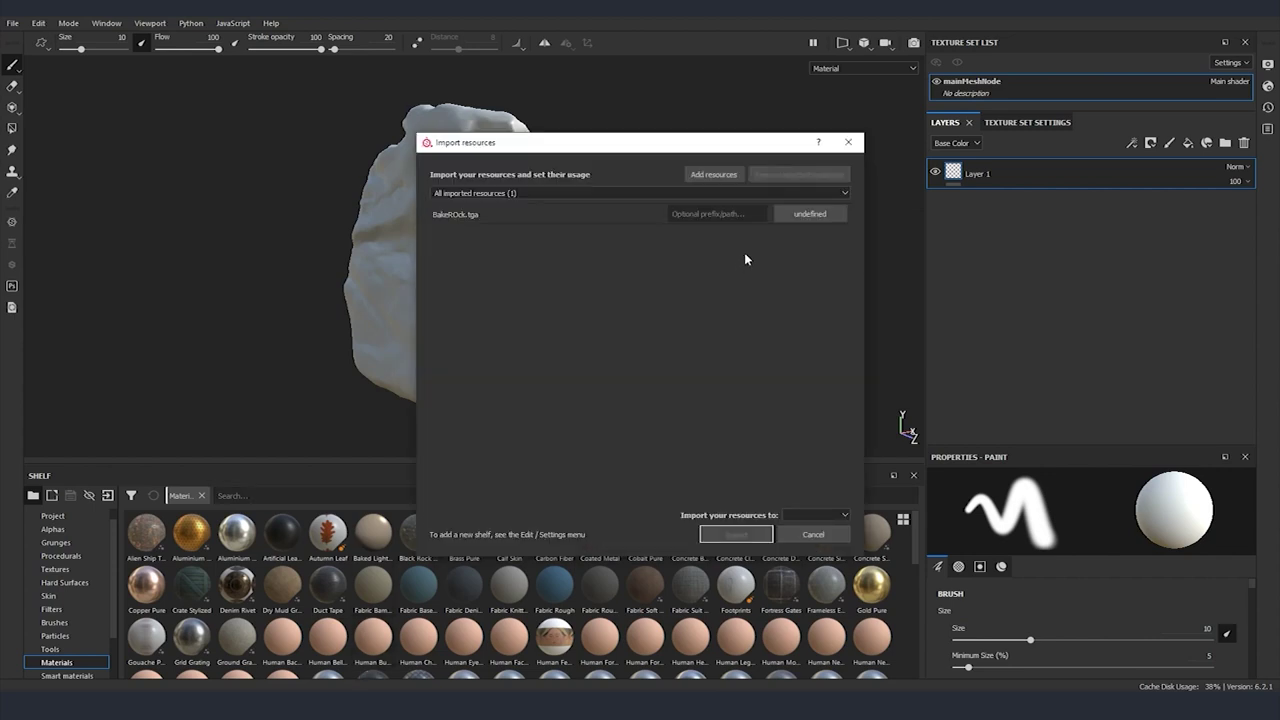
Step: Import BakeROck.tga as a texture resource into the project 'Untitled'
left_click(806, 216)
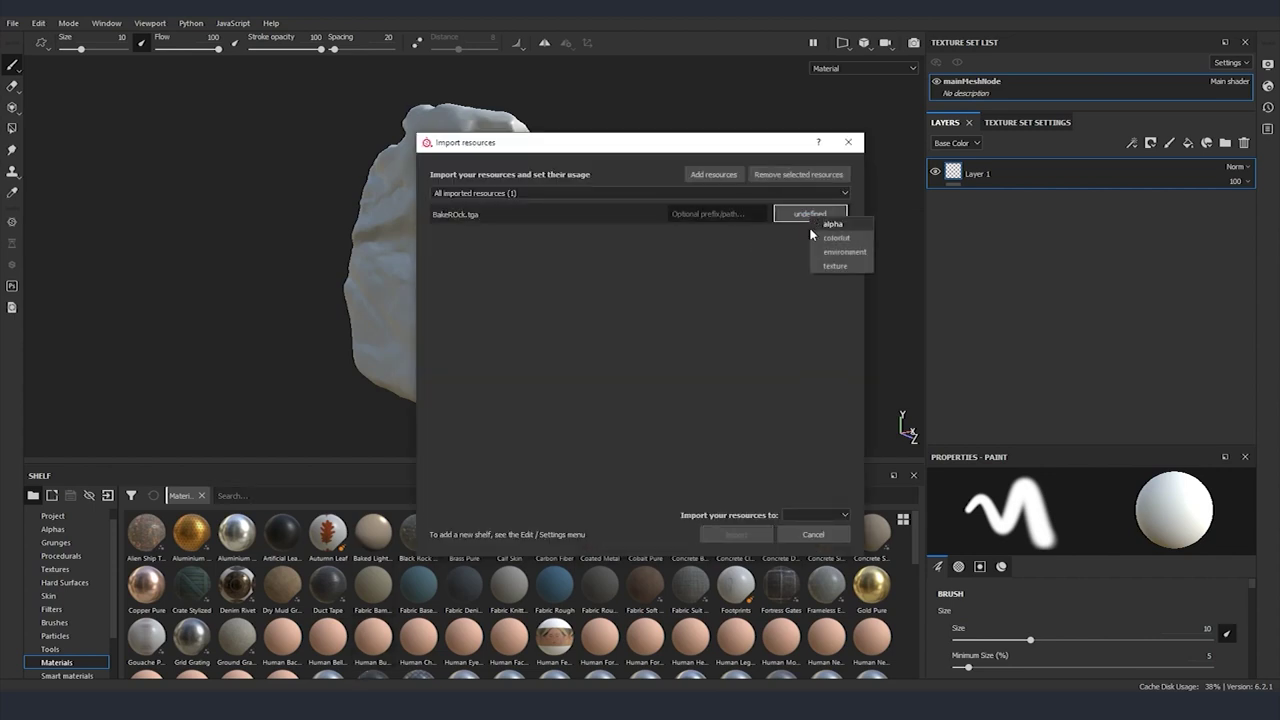
left_click(835, 268)
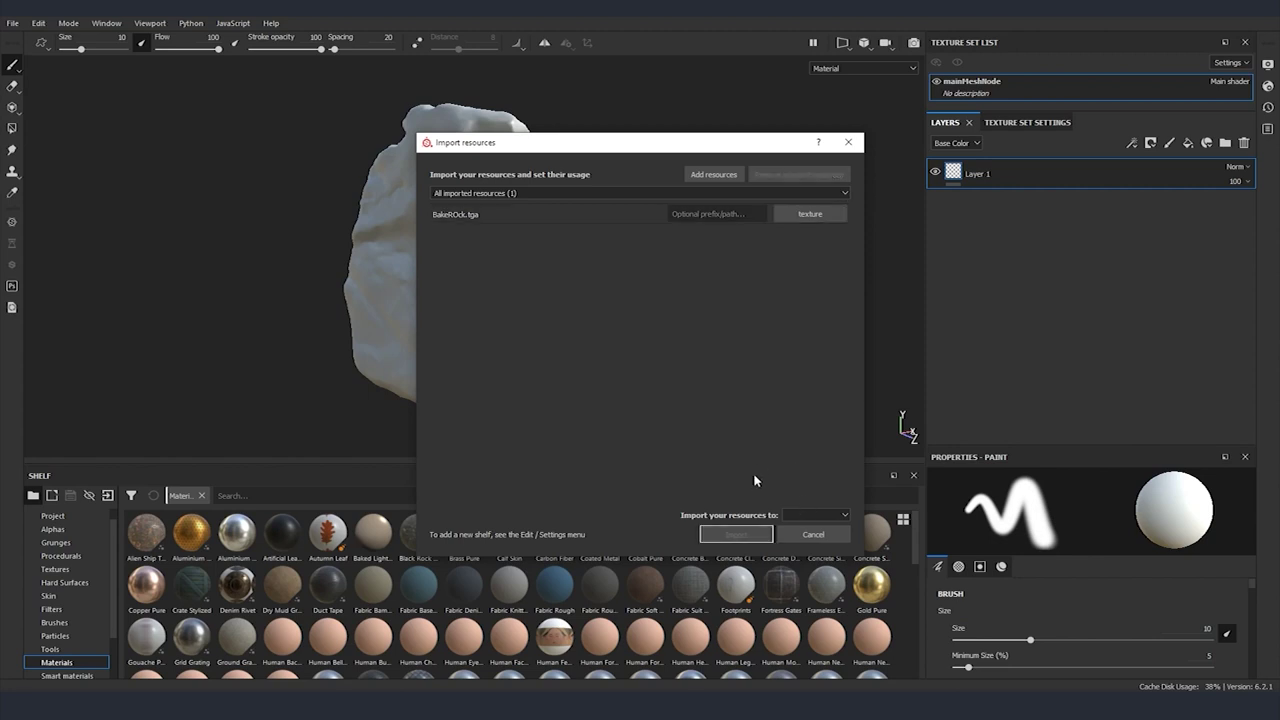
left_click(815, 515)
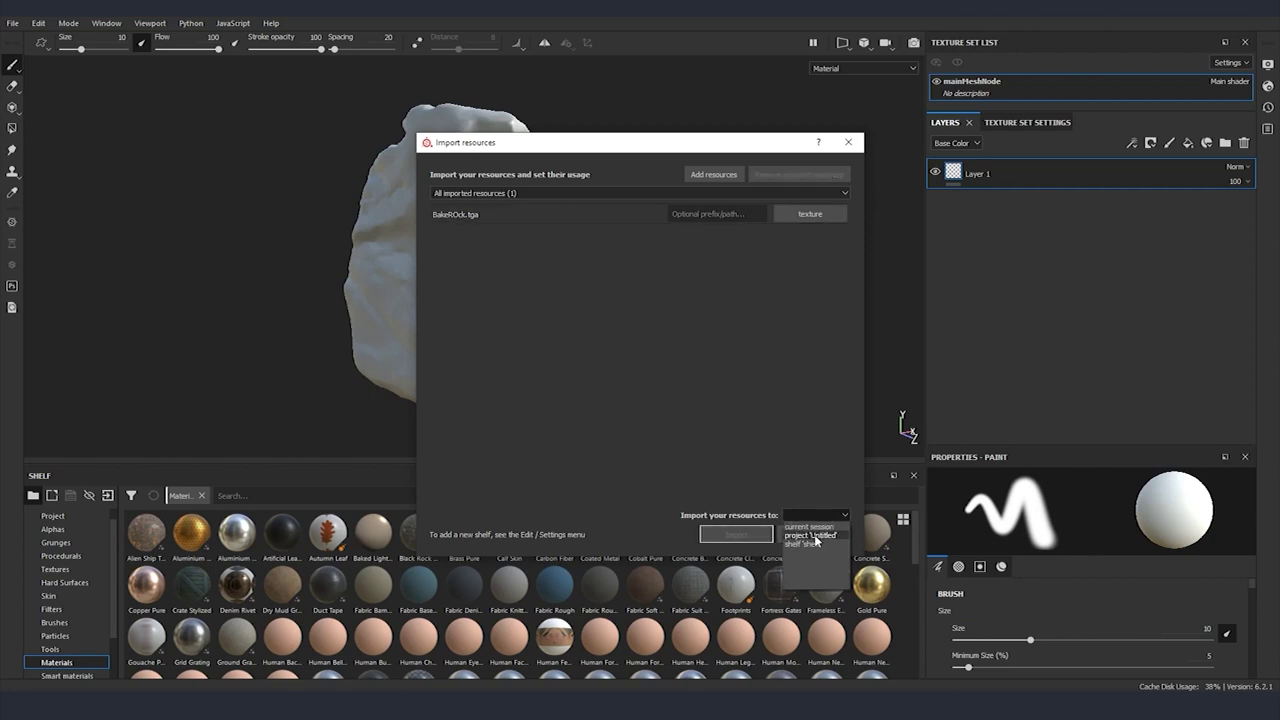
left_click(815, 543)
left_click(736, 534)
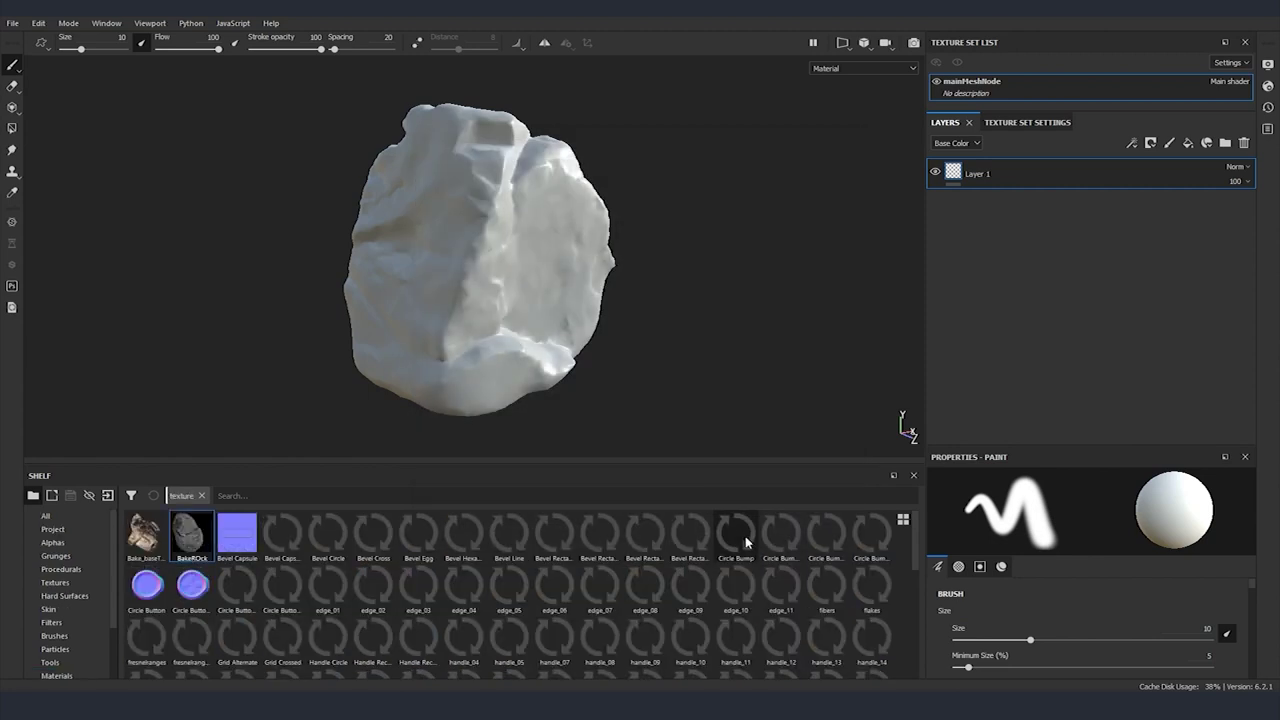
Step: Configure mesh map baking with a 4096 output size and load the high-definition rock mesh from the 00_3DScan folder
left_click(1025, 123)
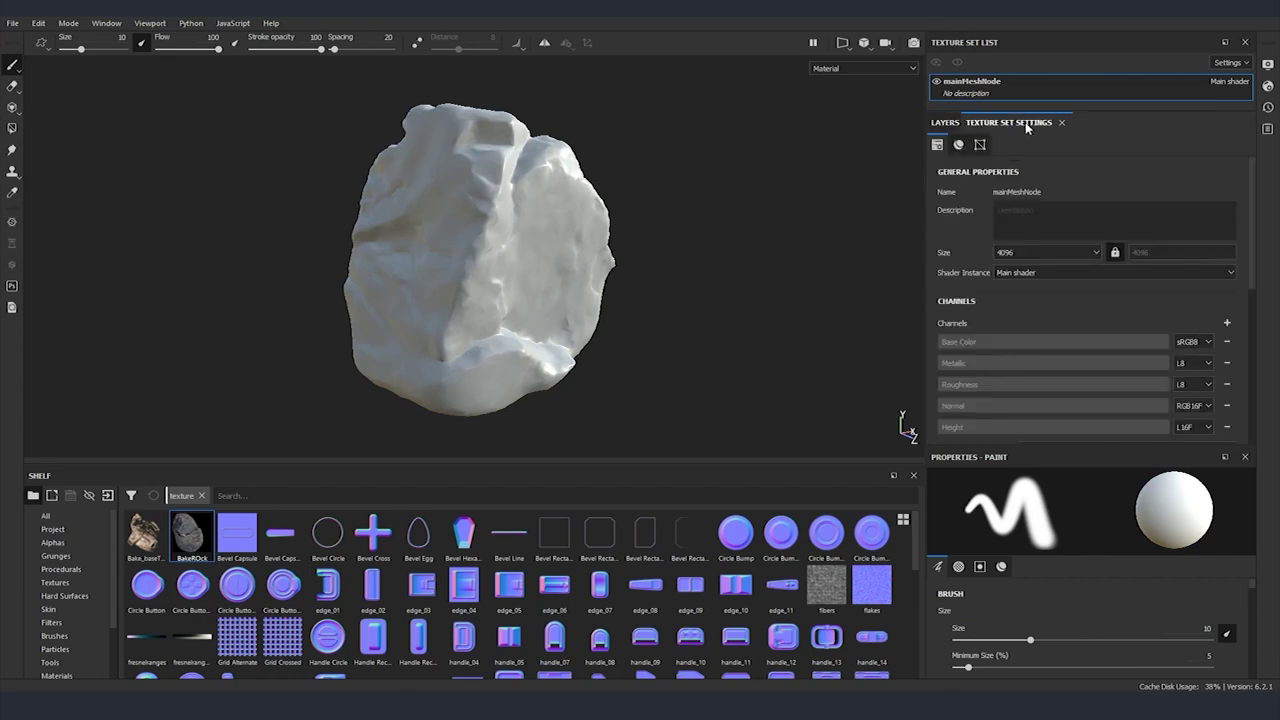
scroll(1190, 293, "down", 3)
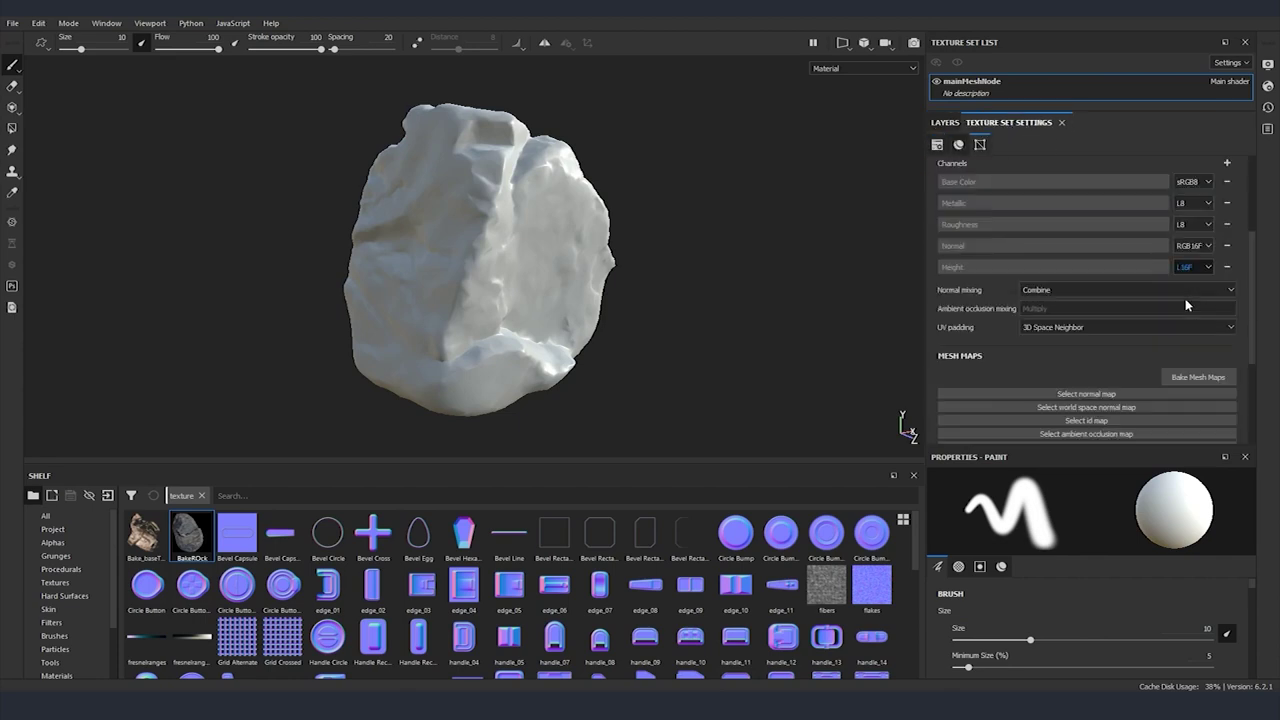
left_click(1197, 378)
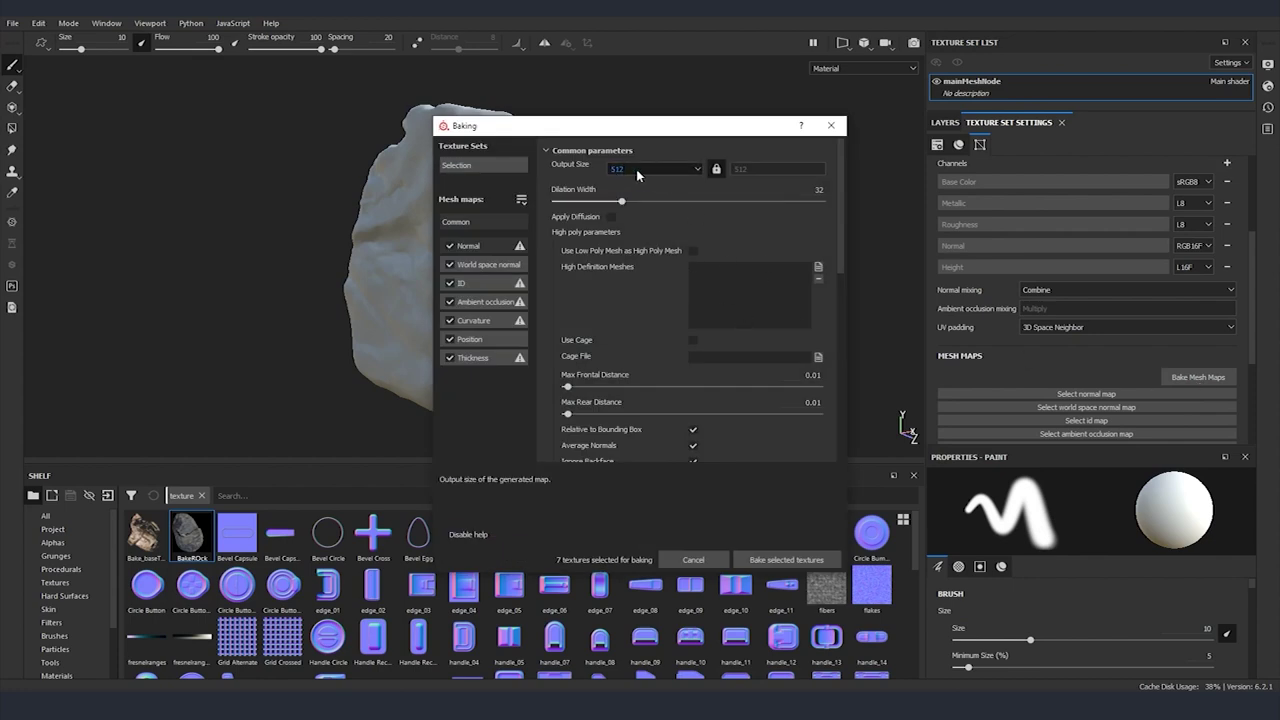
left_click(670, 171)
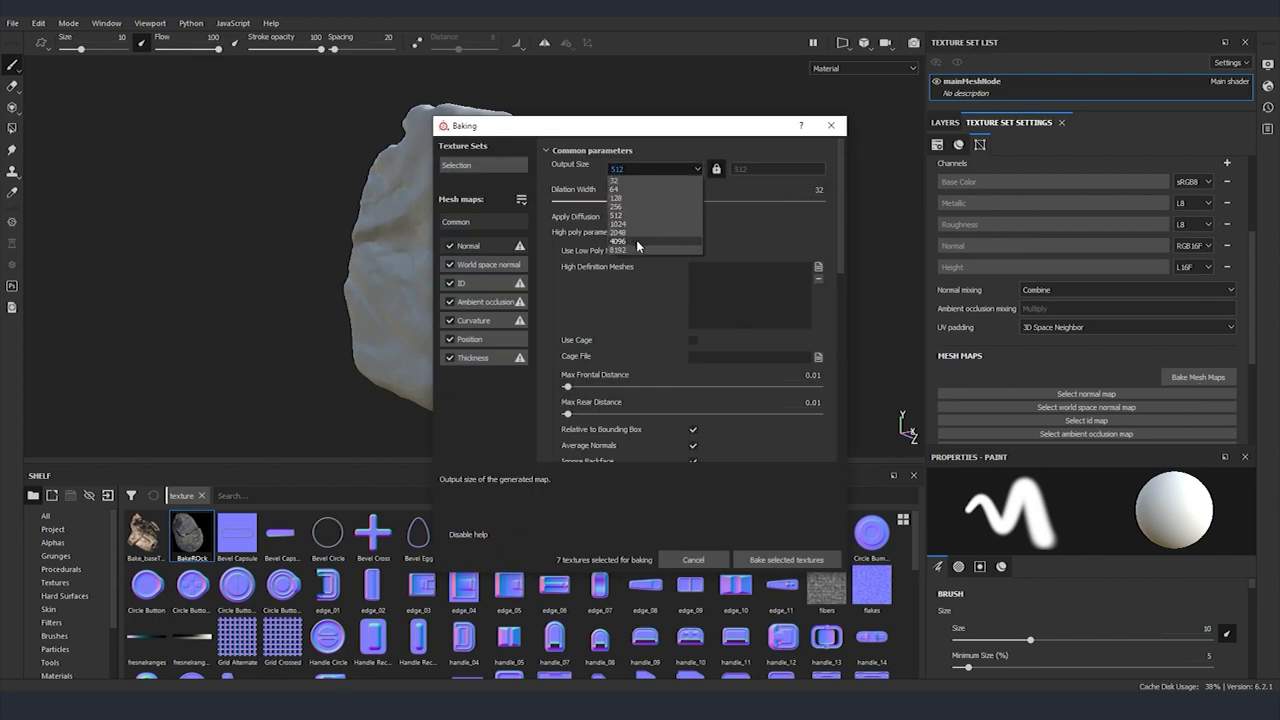
left_click(636, 240)
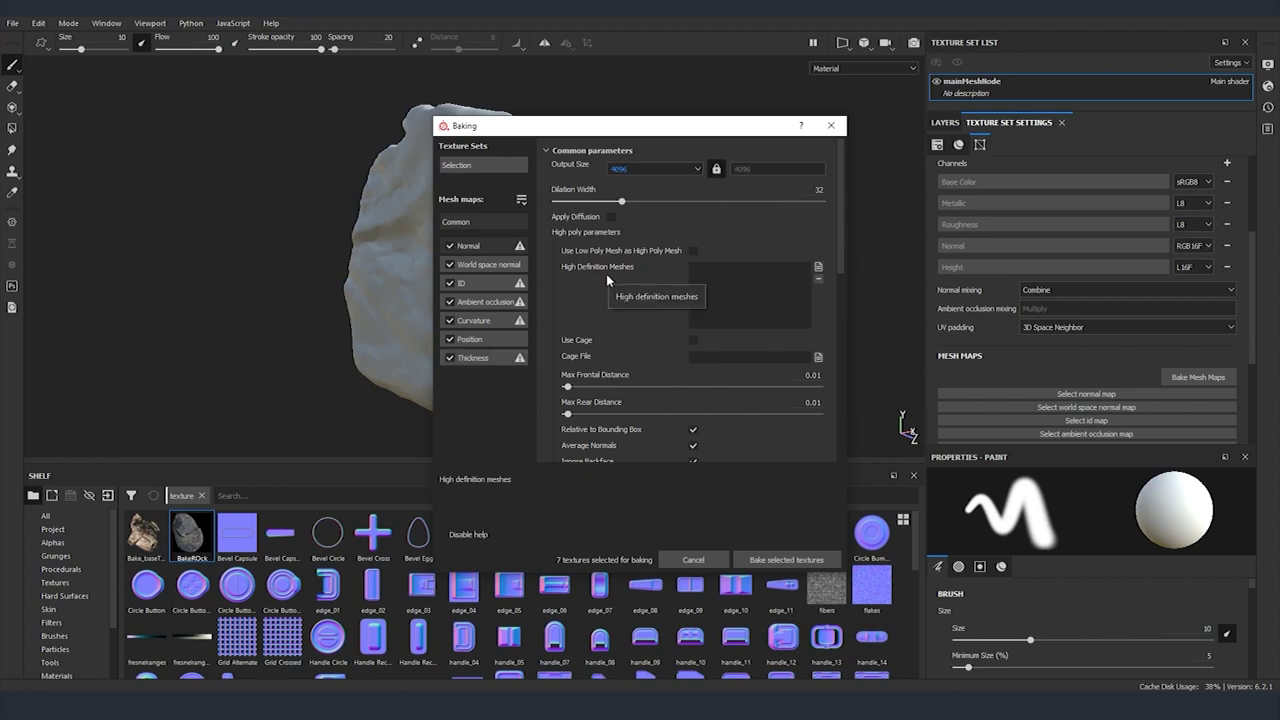
left_click(818, 266)
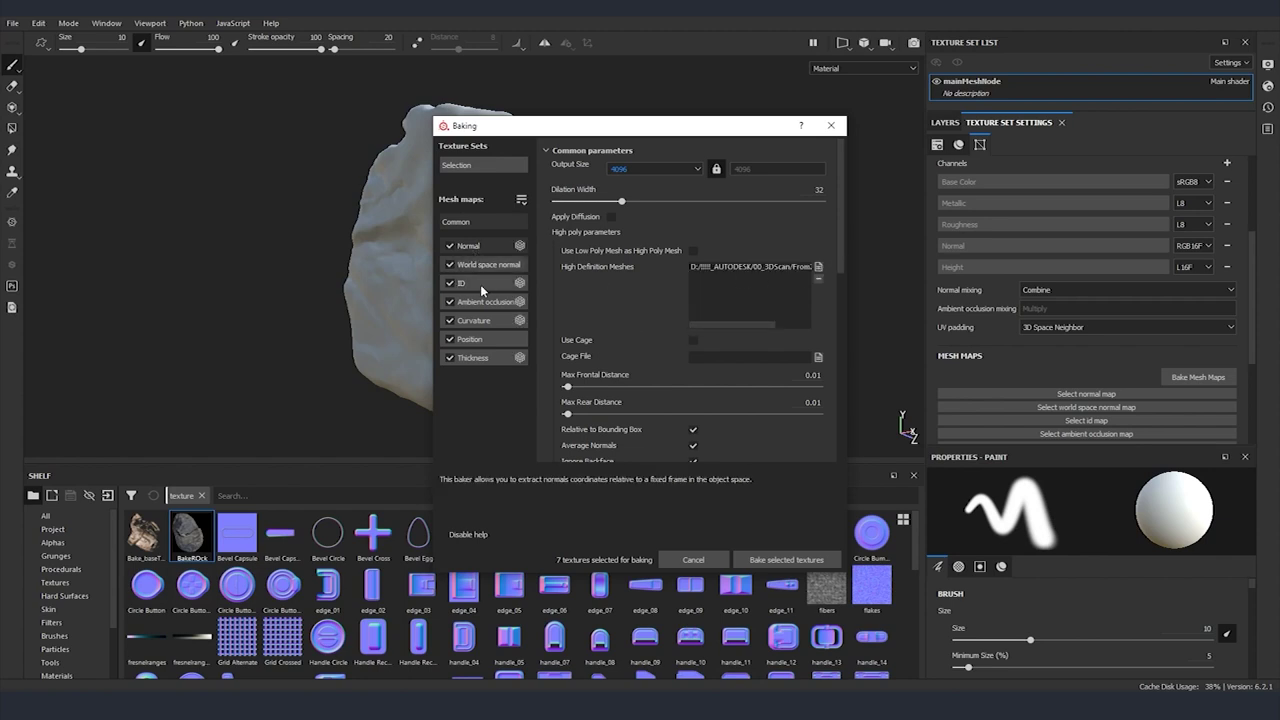
Step: Exclude the ID and Thickness maps, bake the remaining mesh maps, and return to the layer stack
mouse_move(487, 359)
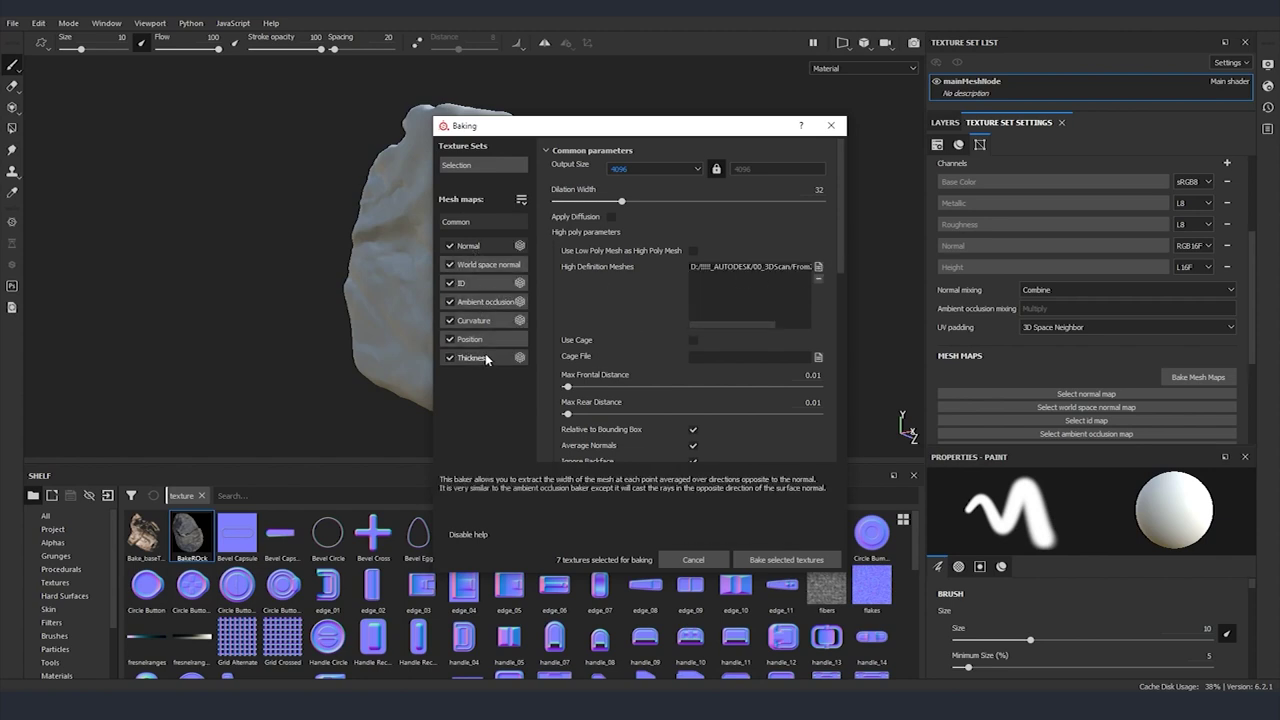
left_click(449, 283)
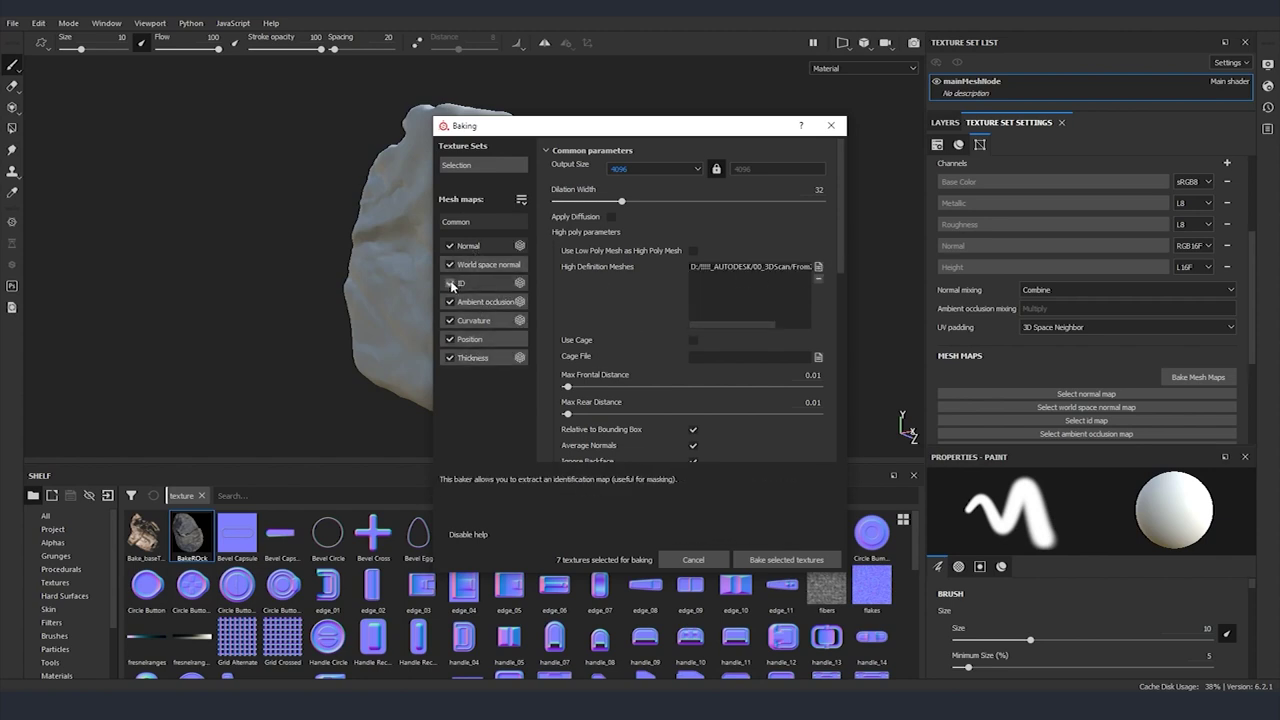
left_click(450, 358)
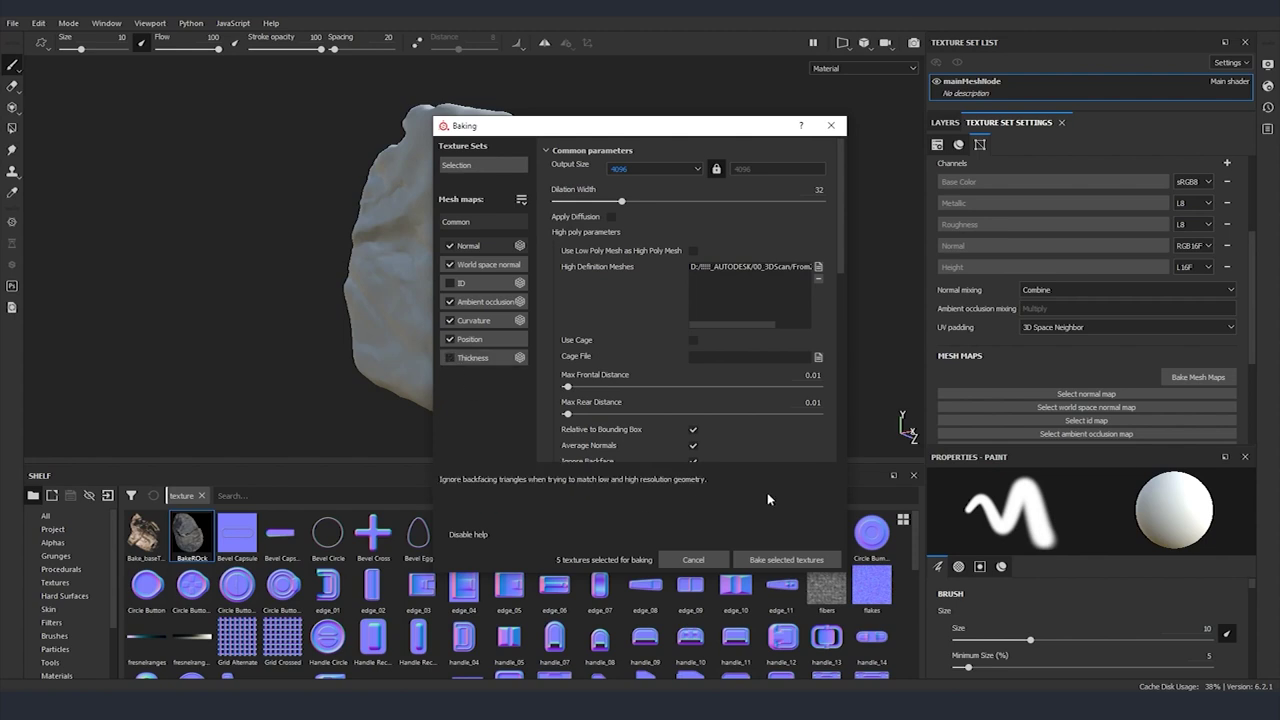
left_click(786, 559)
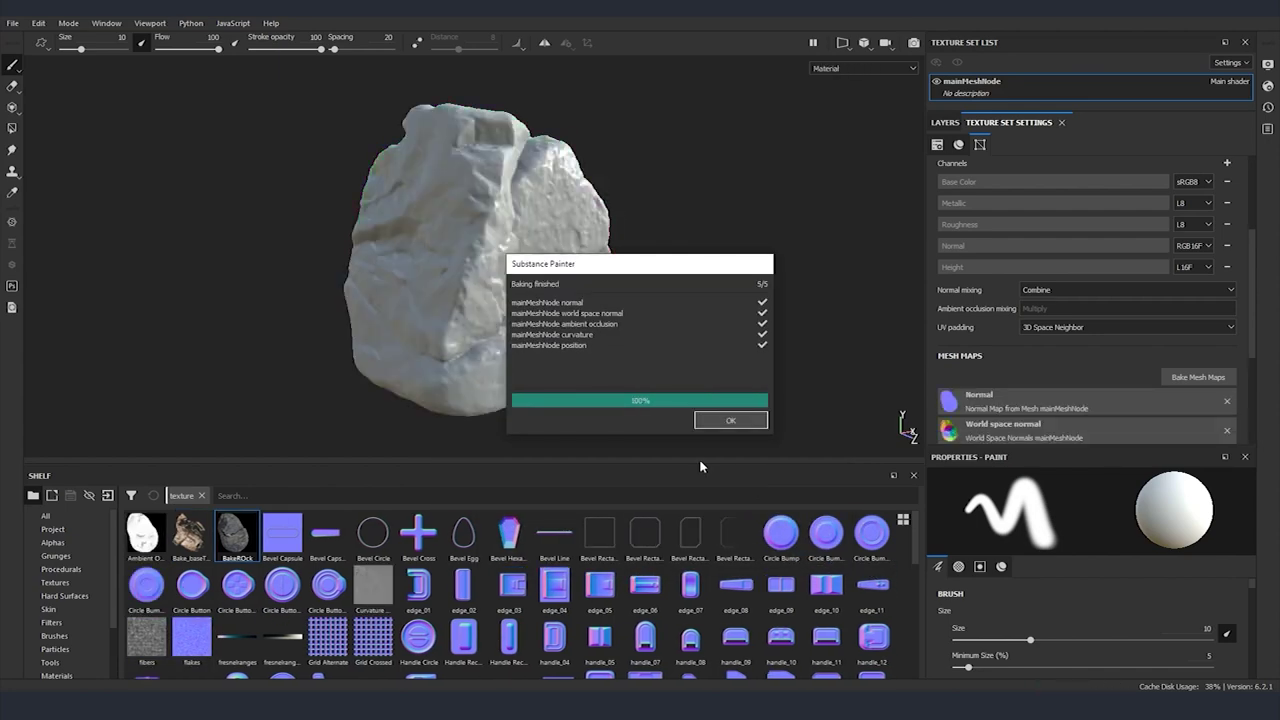
left_click(738, 427)
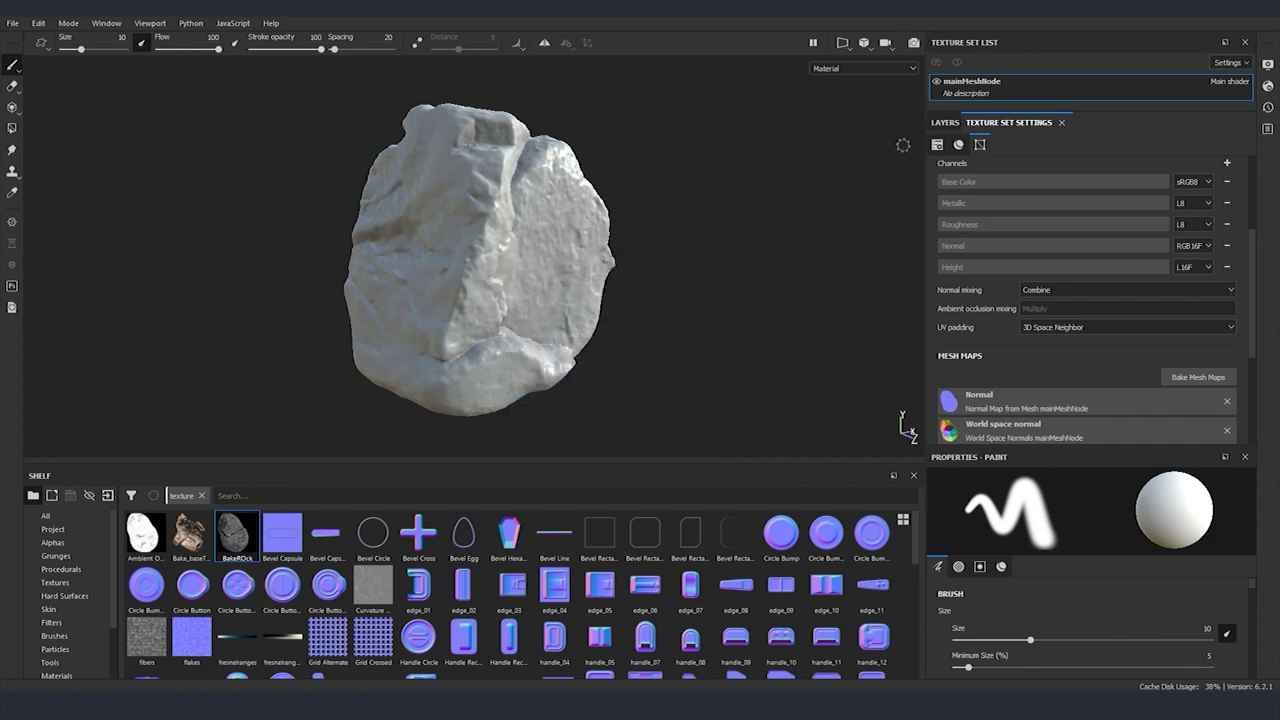
left_click(945, 123)
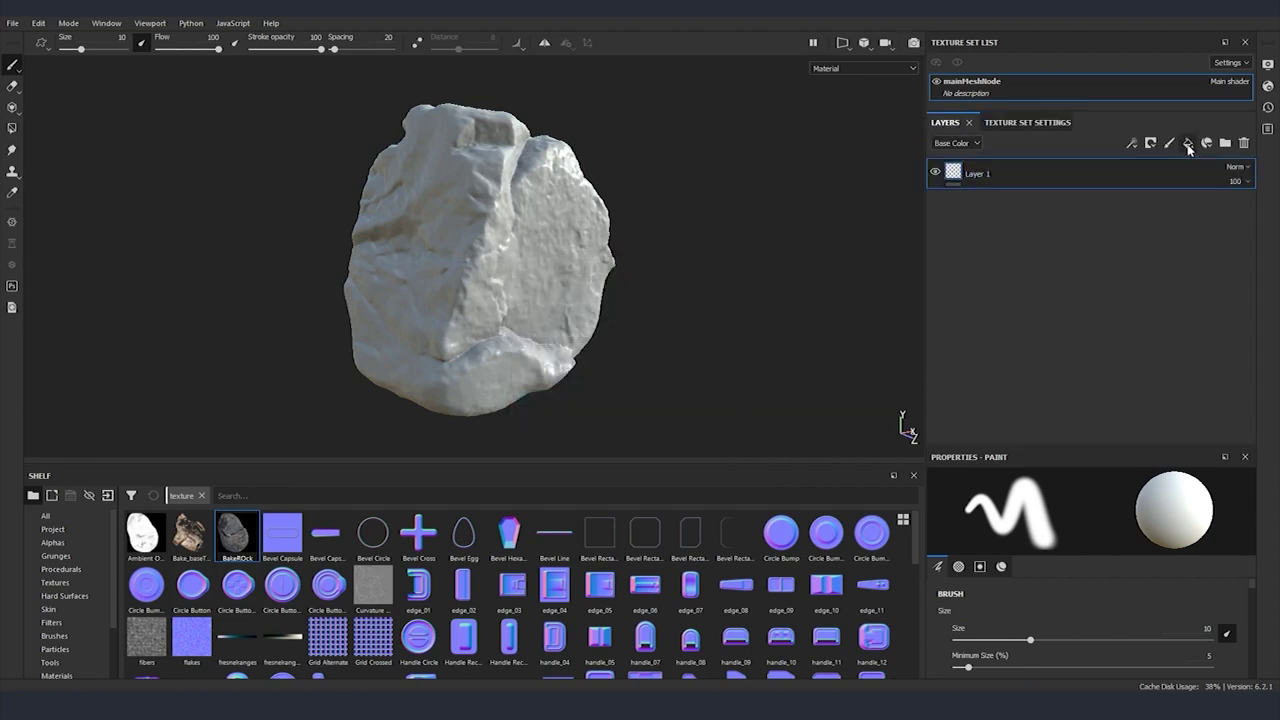
Step: Add a fill layer with only the color channel enabled and assign the BakeROck texture as its base color
left_click(1188, 143)
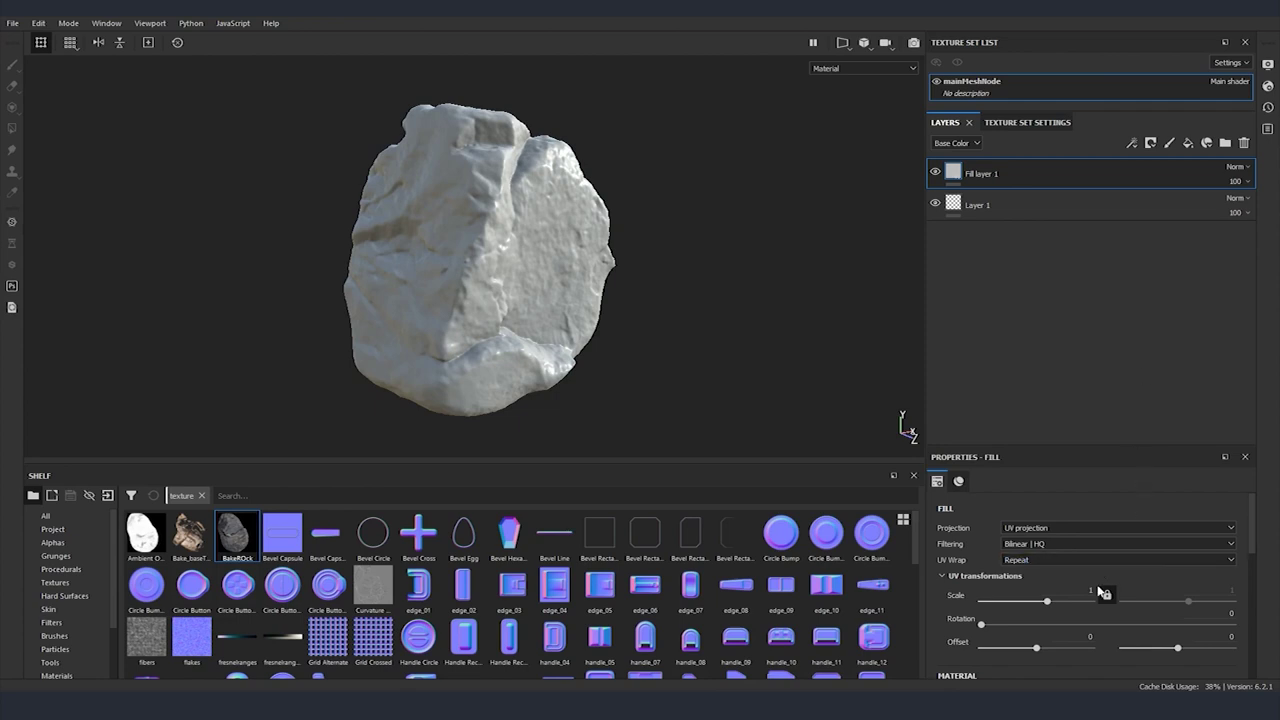
scroll(1150, 570, "down", 2)
scroll(1154, 569, "down", 3)
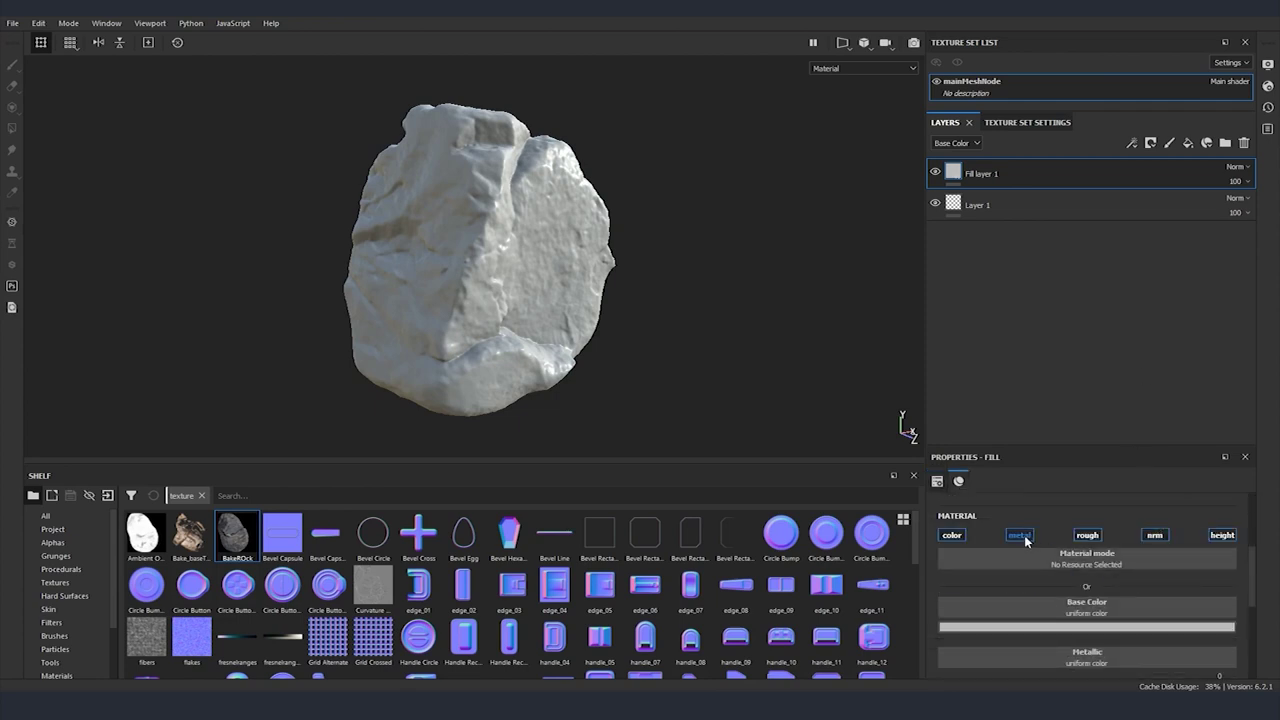
left_click(1020, 535)
left_click(1088, 535)
left_click(1154, 535)
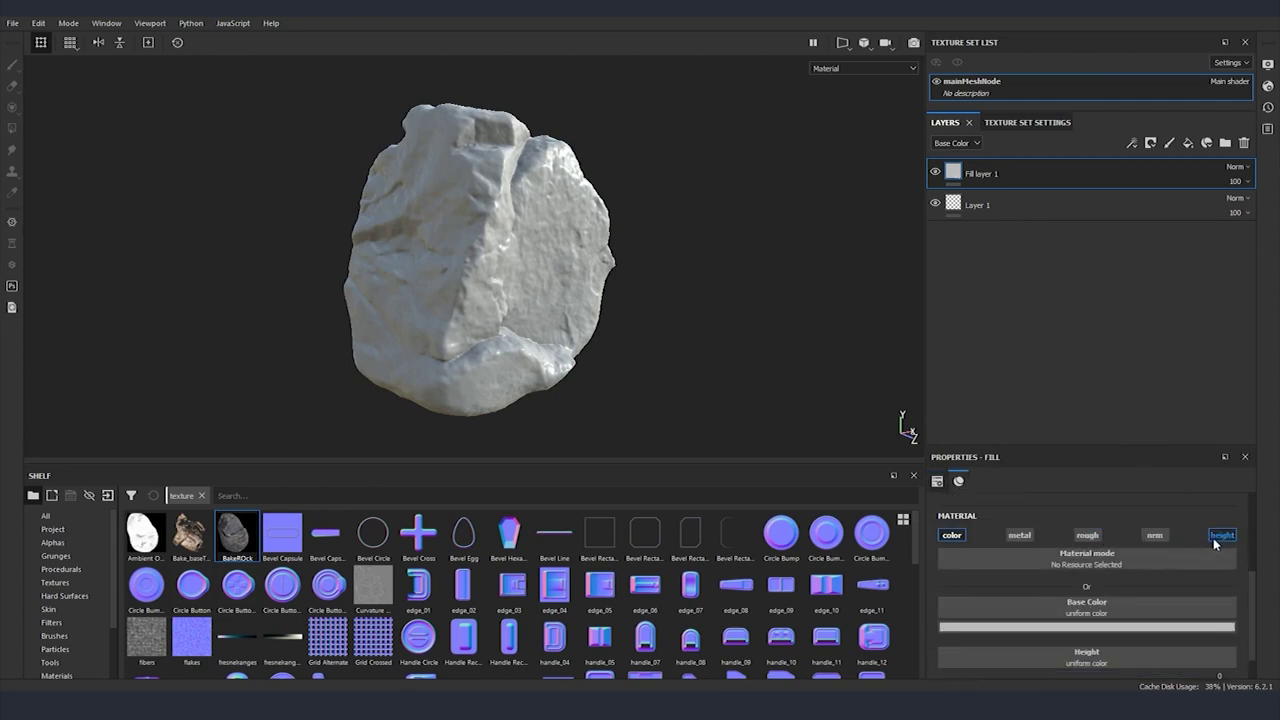
left_click(1222, 535)
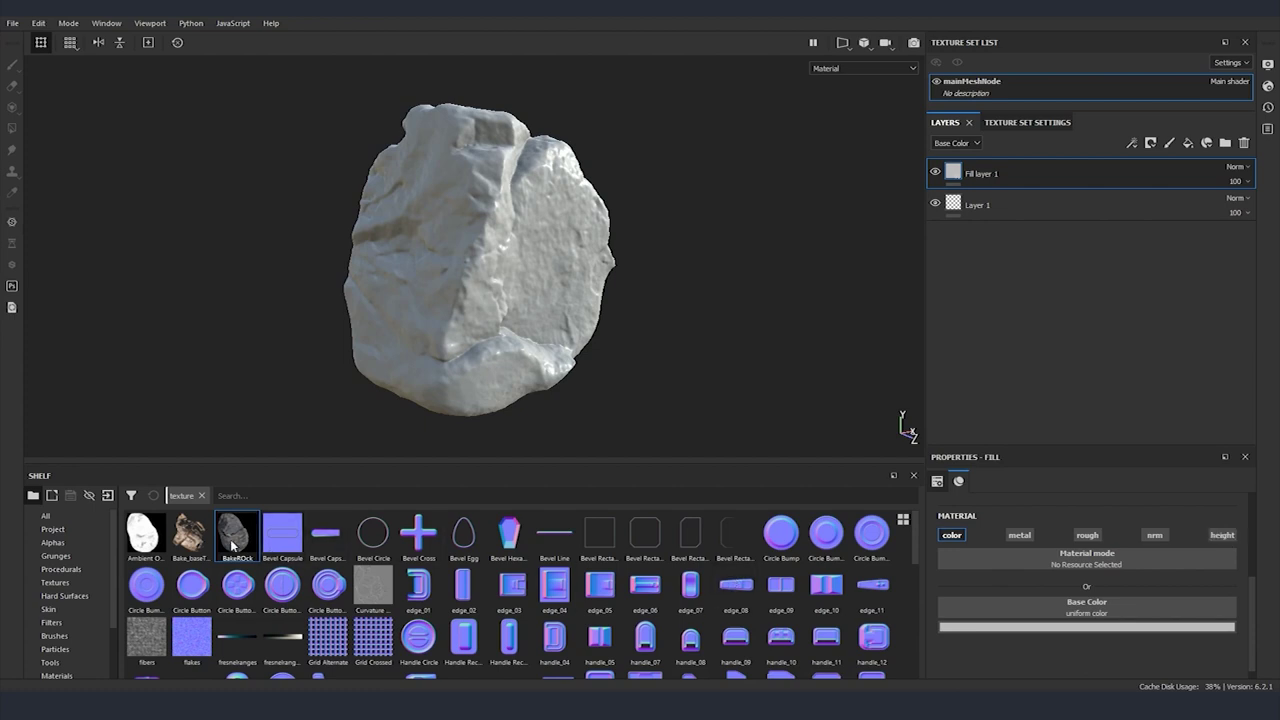
left_click_drag(233, 545, 1101, 607)
left_click_drag(1101, 607, 1101, 607)
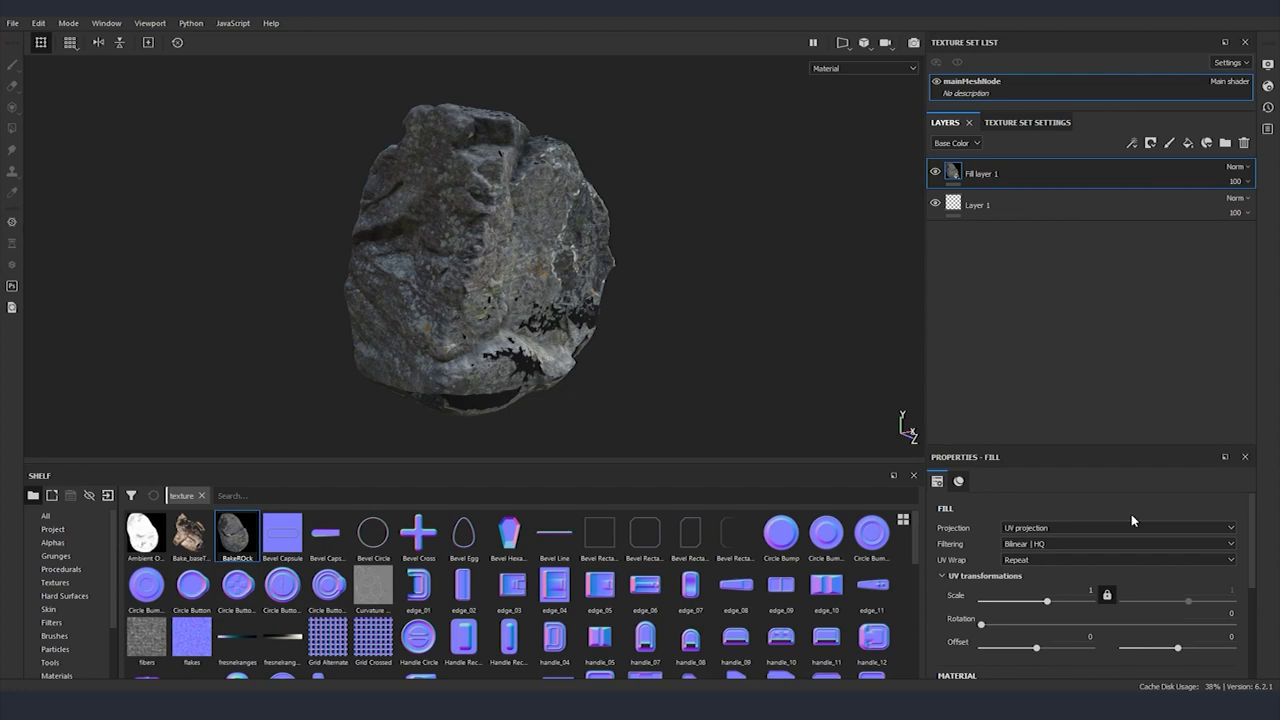
Step: Add a paint layer above the fill layer, set its base color blending to Passthrough, and activate the Clone tool
left_click(1169, 143)
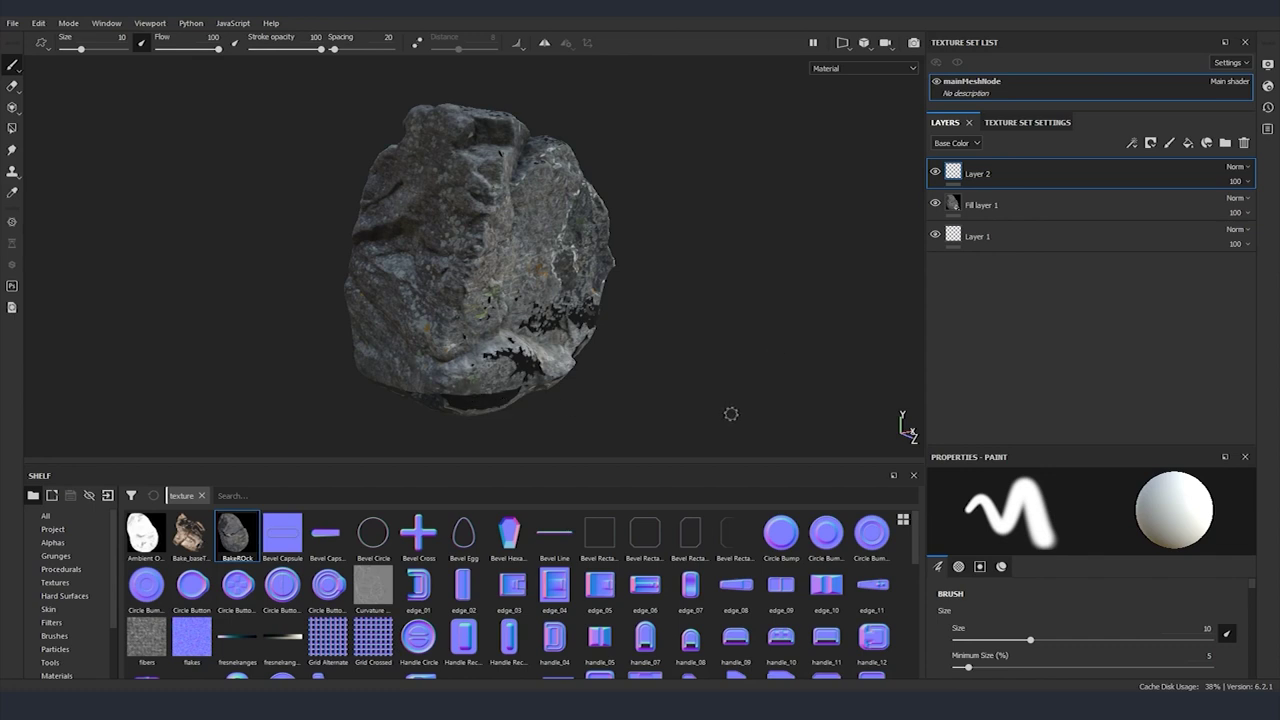
left_click(12, 174)
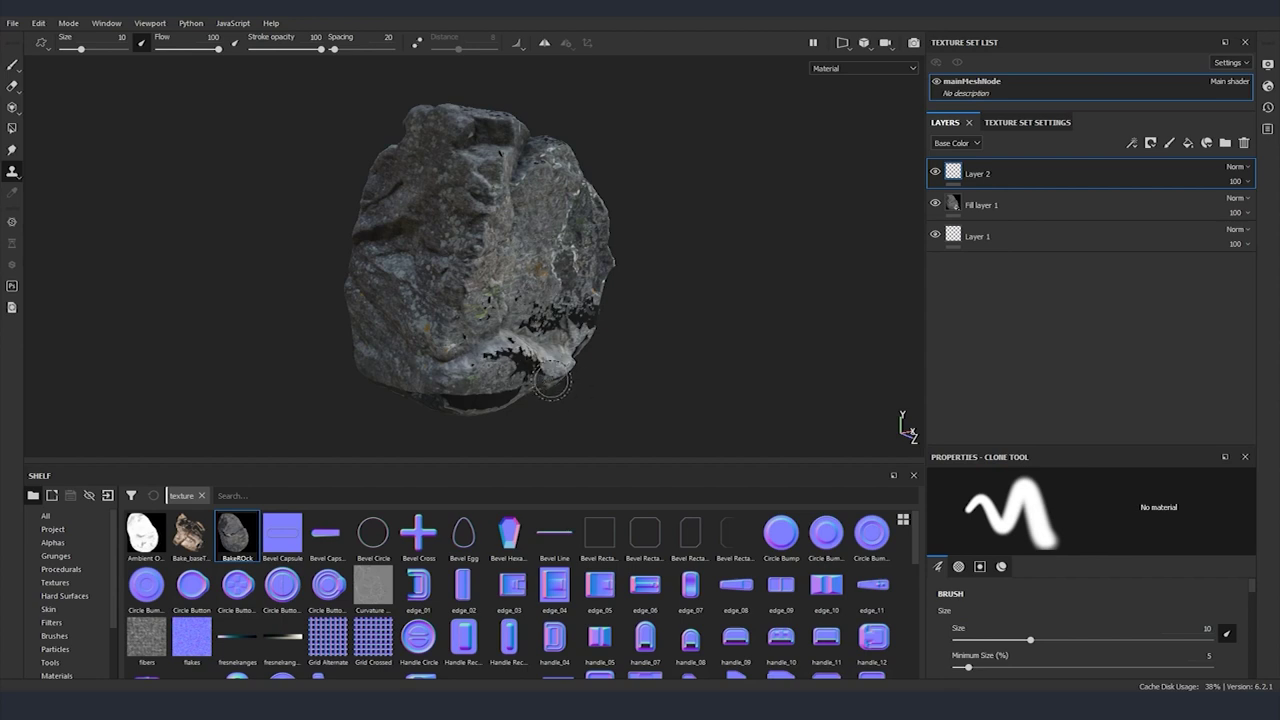
left_click(1237, 168)
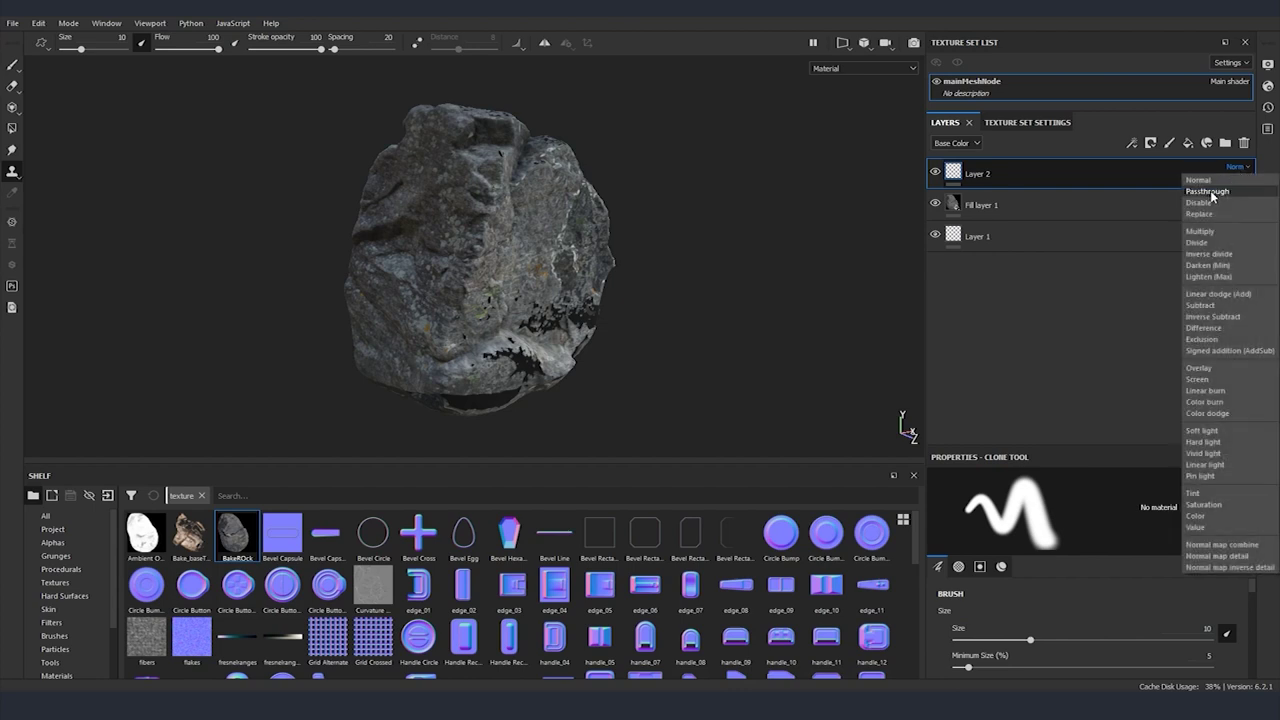
left_click(1210, 190)
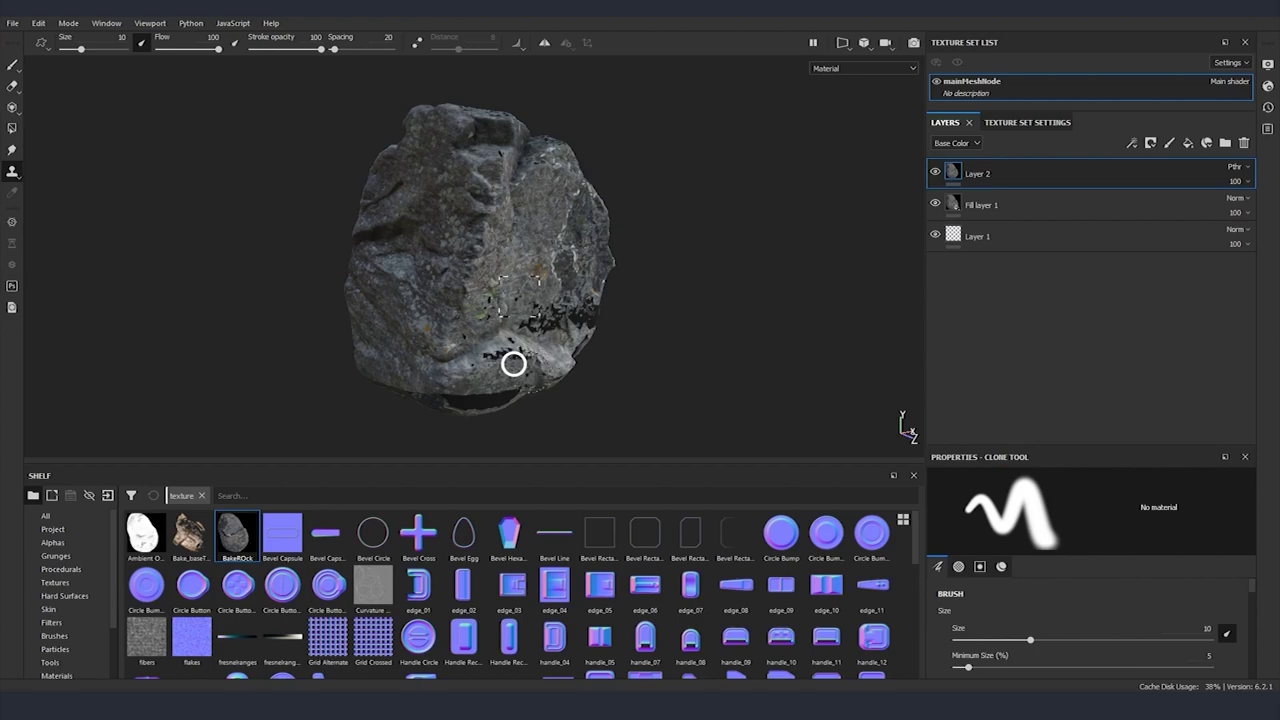
Step: Clone clean rock texture over the black holes along the lower ledge on the rock's front
left_click_drag(514, 364, 495, 345, "alt")
scroll(505, 345, "up", 4)
key("v")
left_click(541, 338)
mouse_move(539, 382)
left_mouse_down()
mouse_move(765, 370)
mouse_move(735, 367)
left_mouse_up()
left_click_drag(498, 340, 578, 341)
mouse_move(755, 325)
left_mouse_down("alt")
mouse_move(706, 287)
mouse_move(760, 395)
left_mouse_up("alt")
left_click_drag(578, 330, 566, 317)
left_click_drag(768, 396, 698, 348, "alt")
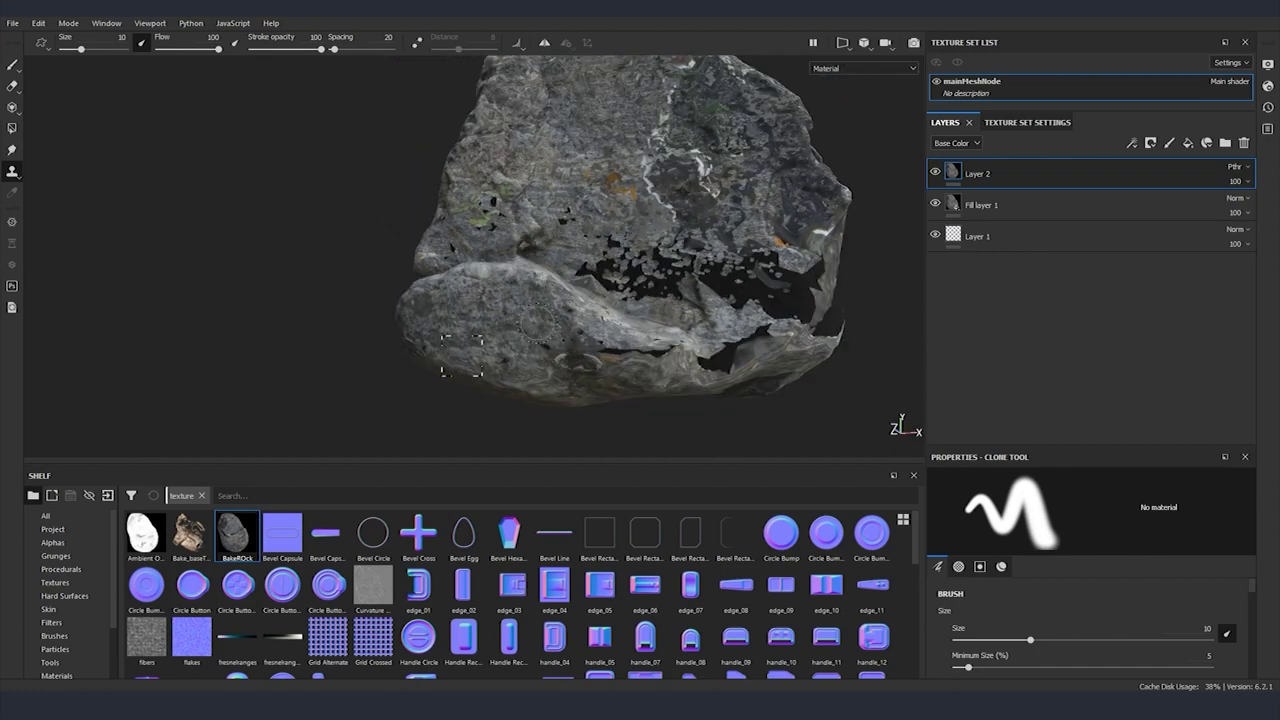
Step: Clone surrounding rock texture over the remaining black gaps above the ledge and at the rock's lower corner
left_click_drag(437, 305, 386, 265, "alt")
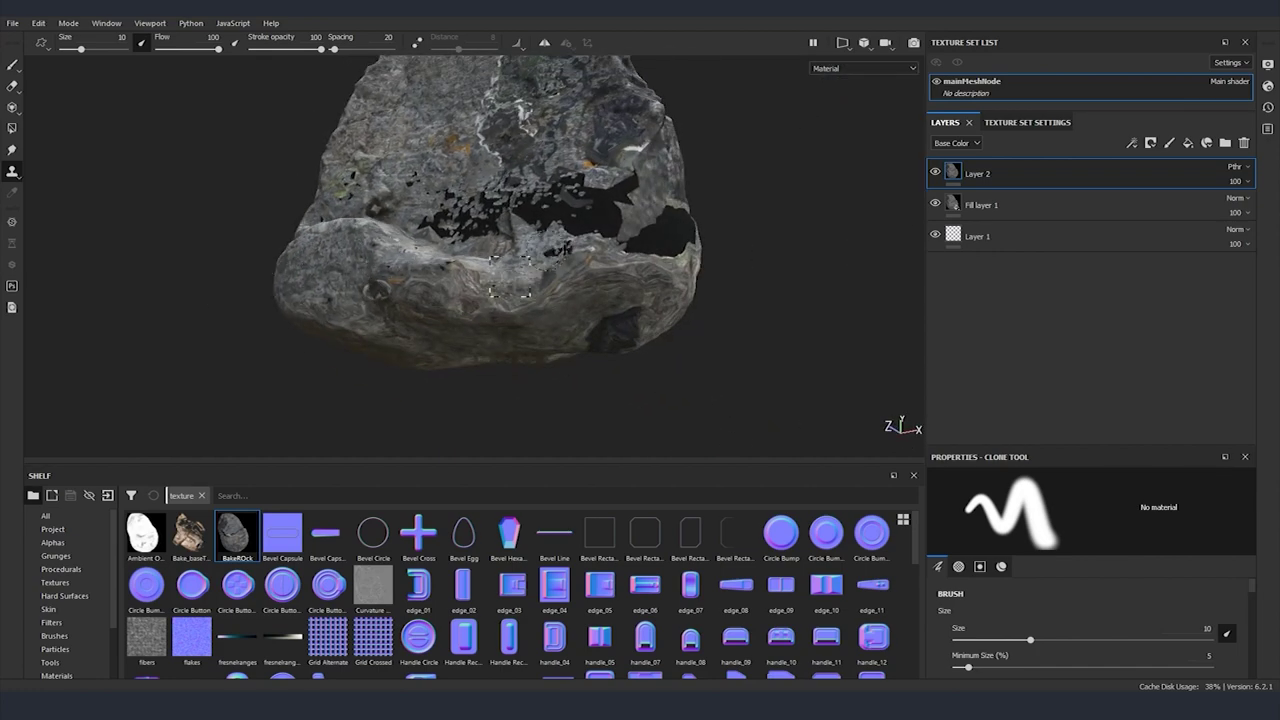
mouse_move(792, 345)
left_mouse_down("alt")
mouse_move(757, 286)
mouse_move(689, 331)
left_mouse_up("alt")
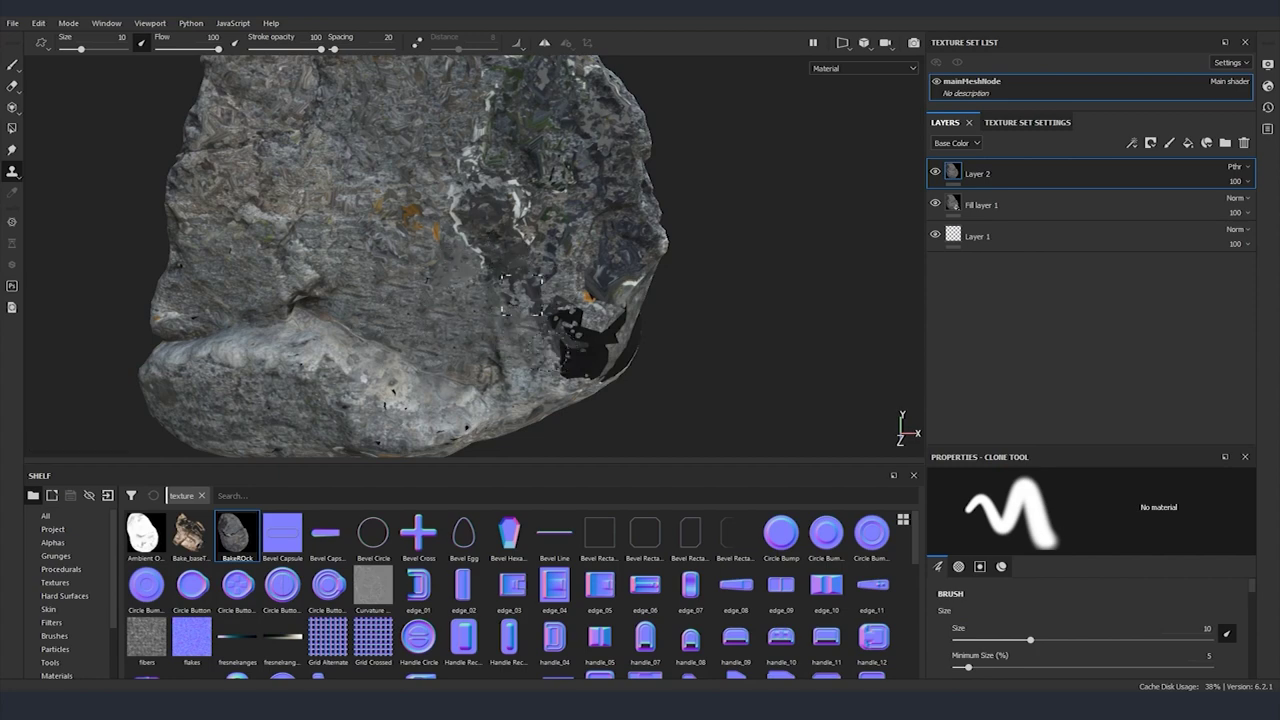
scroll(724, 349, "down", 2)
left_click_drag(676, 338, 533, 250, "alt")
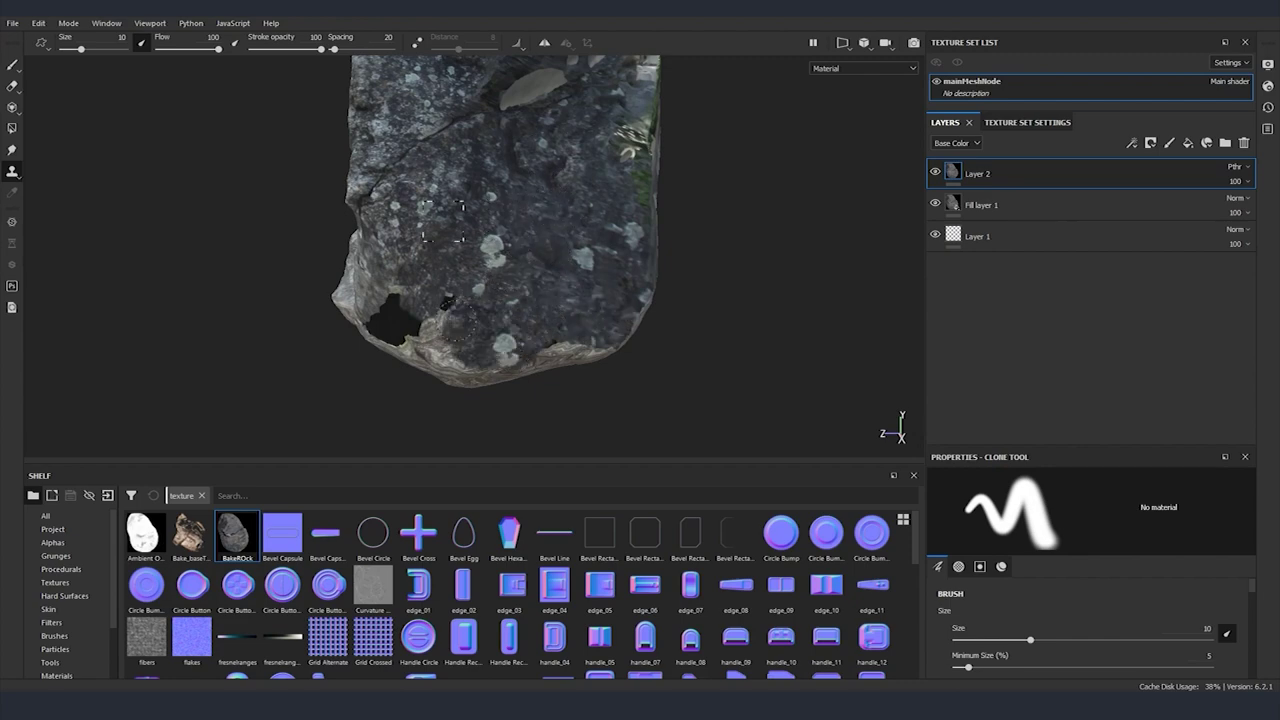
Step: Clone the dark rock texture over the hole and the brown stretched band along the dark side's lower edge
left_click_drag(569, 320, 450, 325, "alt")
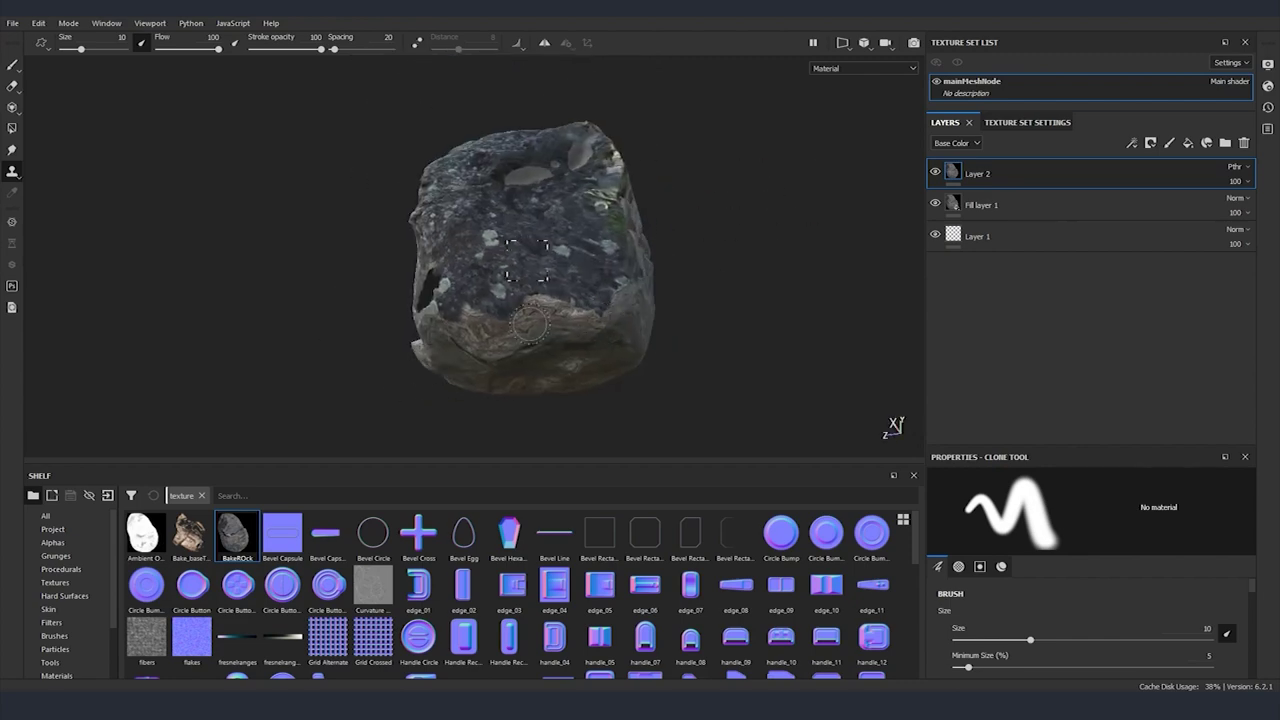
left_click_drag(530, 325, 614, 306)
mouse_move(791, 294)
left_mouse_down("alt")
mouse_move(811, 283)
mouse_move(800, 296)
left_mouse_up("alt")
mouse_move(460, 290)
left_mouse_down("alt")
mouse_move(530, 345)
mouse_move(515, 244)
mouse_move(509, 263)
mouse_move(589, 234)
mouse_move(402, 262)
left_mouse_up("alt")
left_click_drag(440, 305, 566, 375, "alt")
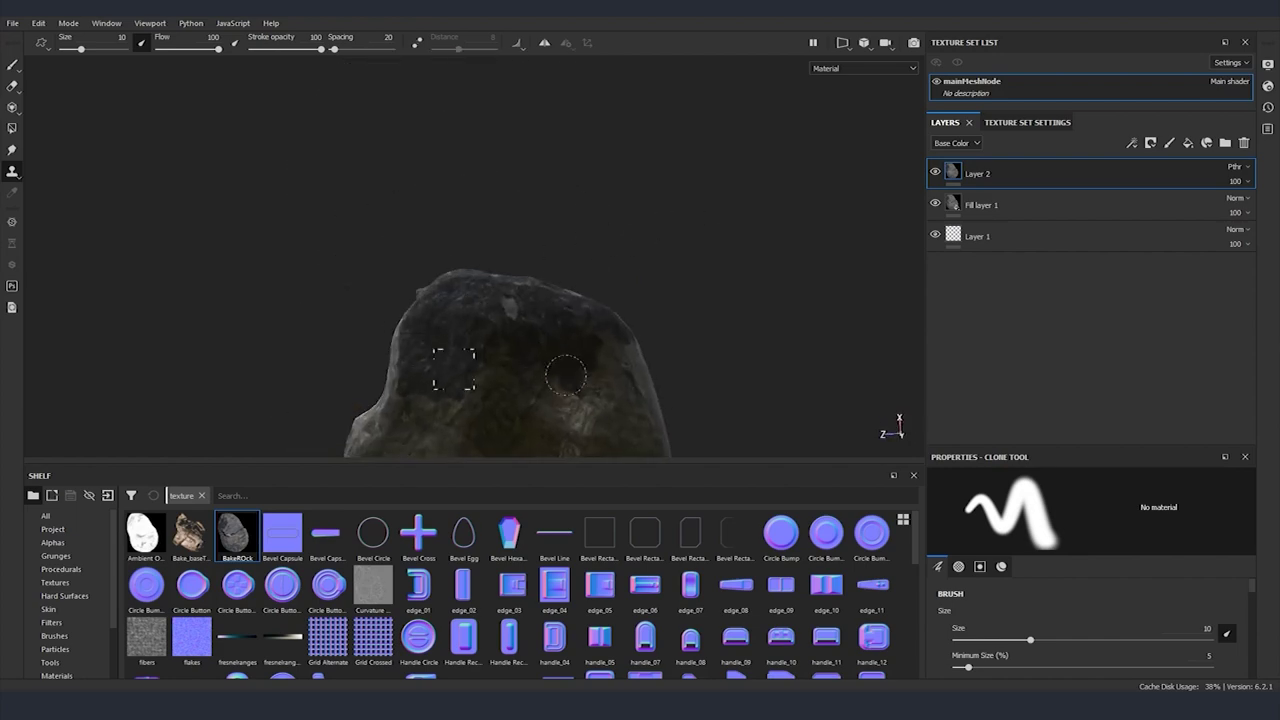
Step: Sample the dark rock face and clone it over the leaves, green plant patches and holes on the back
mouse_move(724, 221)
left_mouse_down("alt")
mouse_move(777, 223)
mouse_move(660, 300)
left_mouse_up("alt")
key("v")
left_click(369, 337)
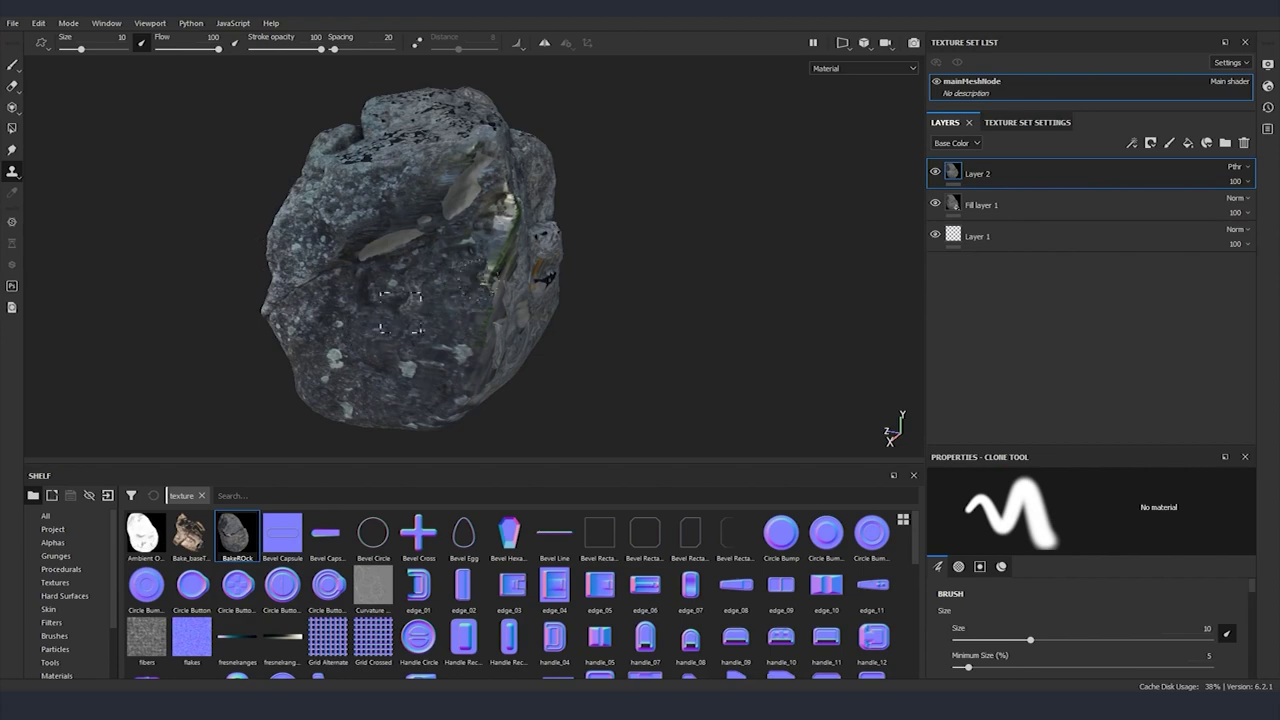
left_click_drag(450, 178, 425, 275, "alt")
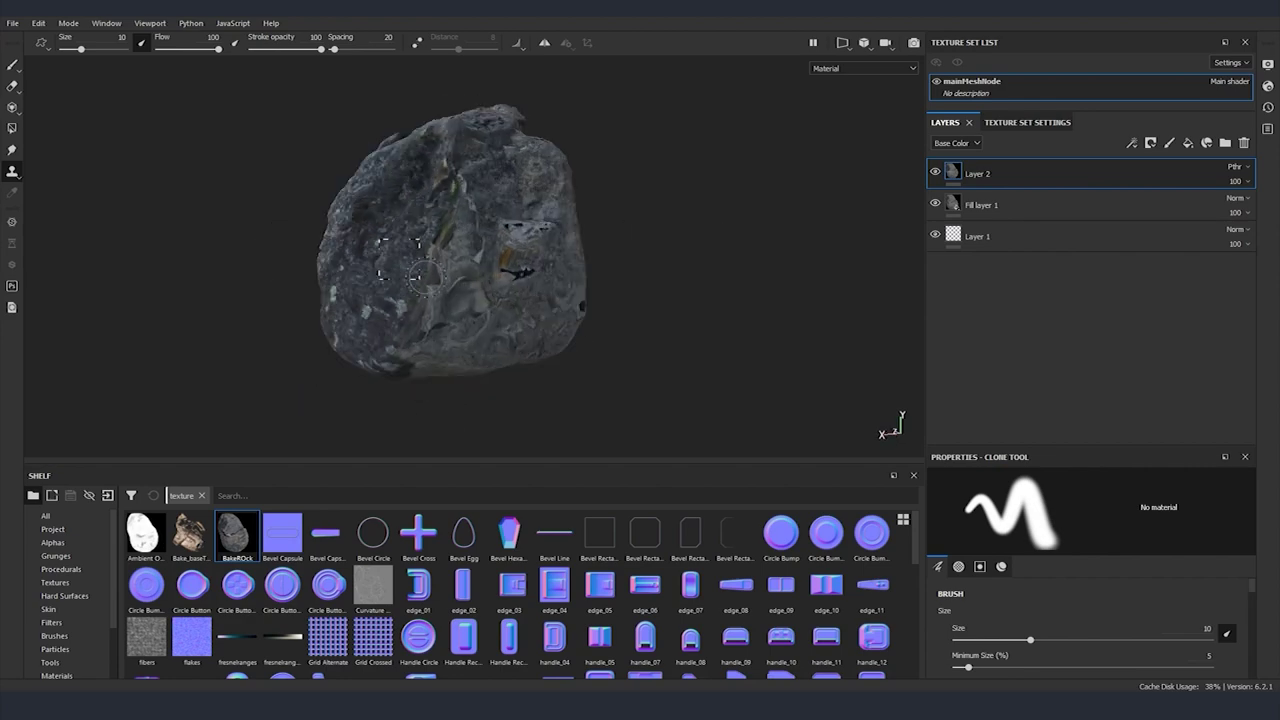
left_click_drag(430, 225, 823, 334, "alt")
left_click_drag(720, 286, 524, 218, "alt")
left_click_drag(430, 308, 665, 285, "alt")
left_click_drag(525, 255, 372, 195, "alt")
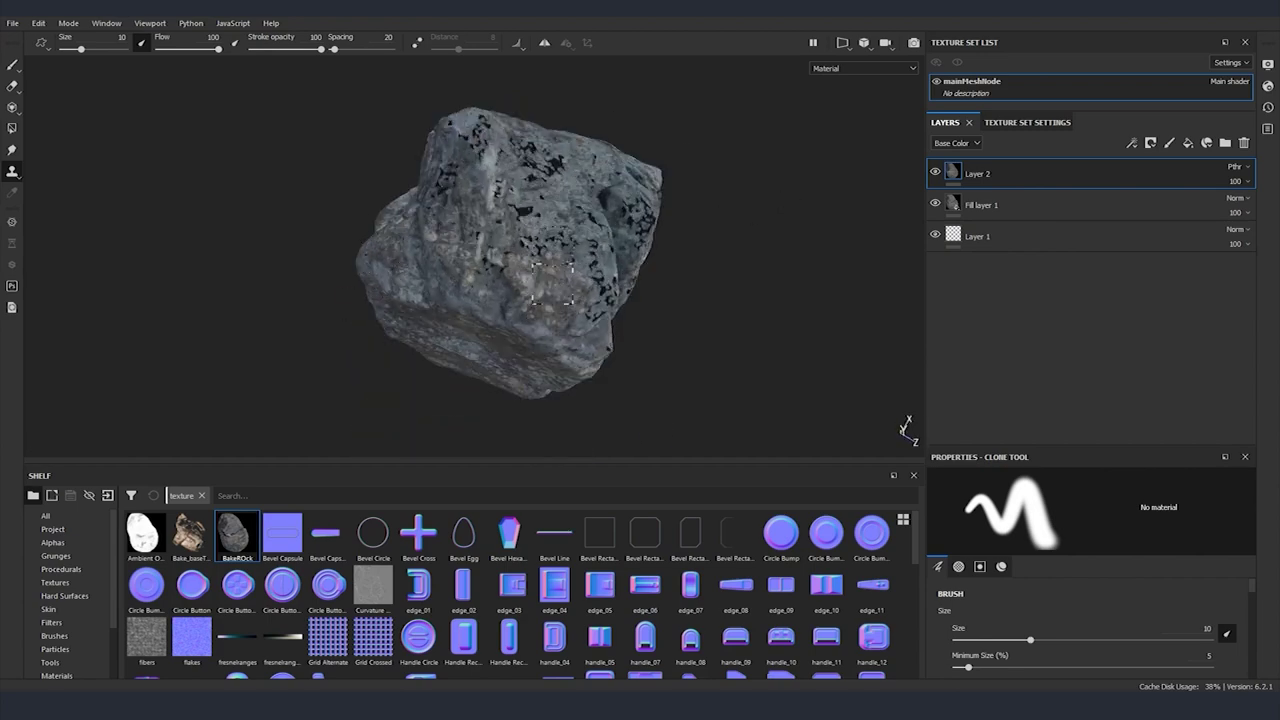
Step: Clone clean rock texture over the scattered black specks on the rock's top and upper recesses
left_click(568, 171)
left_click_drag(512, 262, 535, 315, "alt")
left_click_drag(545, 145, 606, 168)
left_click_drag(500, 108, 456, 166, "alt")
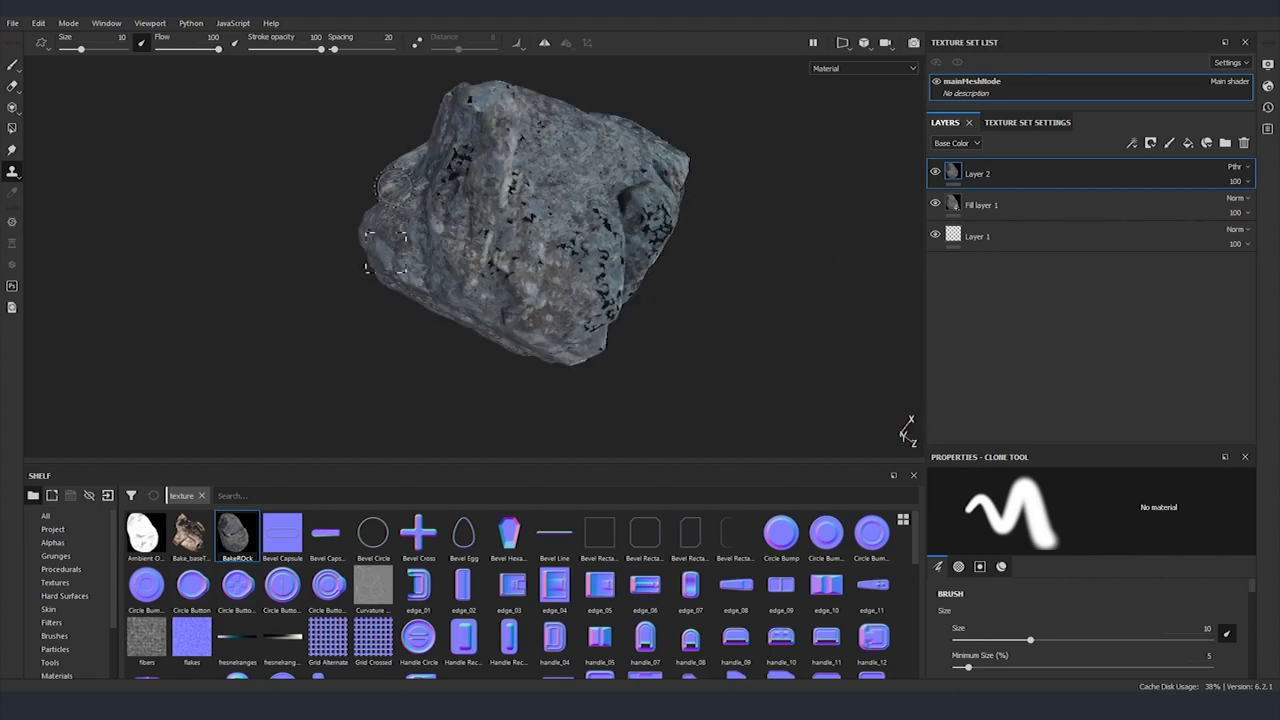
left_click_drag(483, 234, 515, 245, "alt")
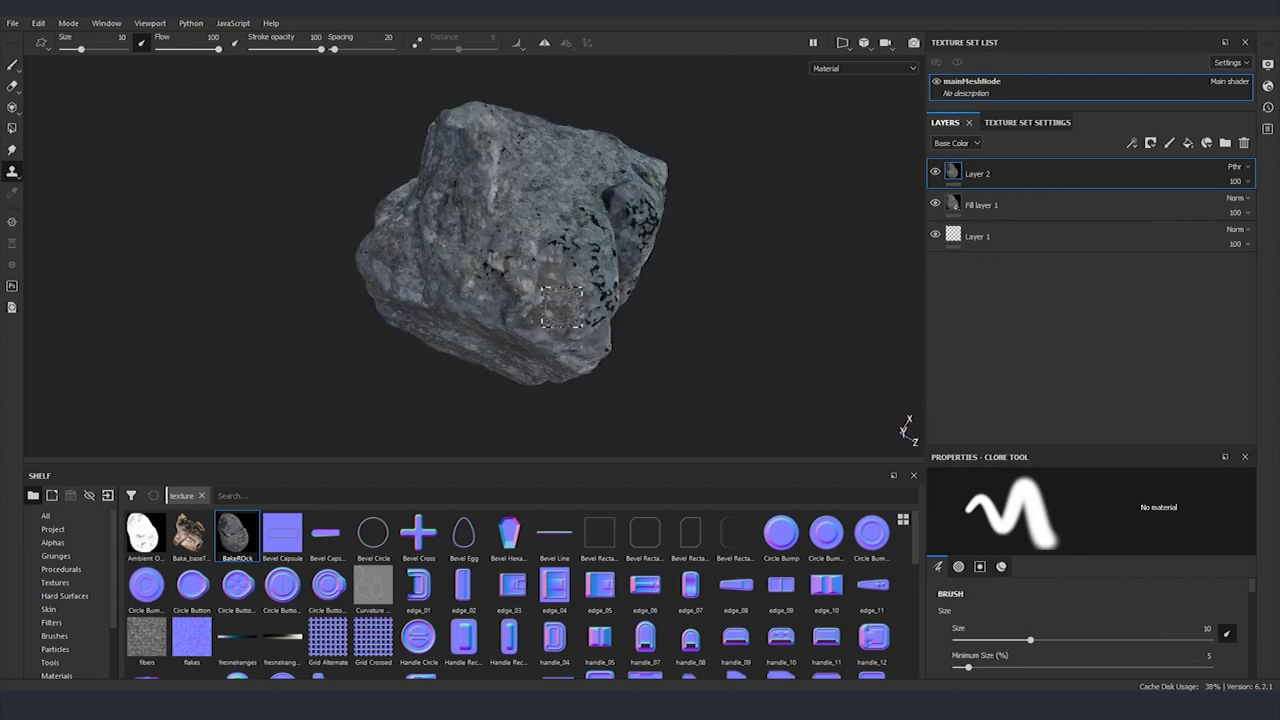
left_click_drag(550, 318, 467, 414, "alt")
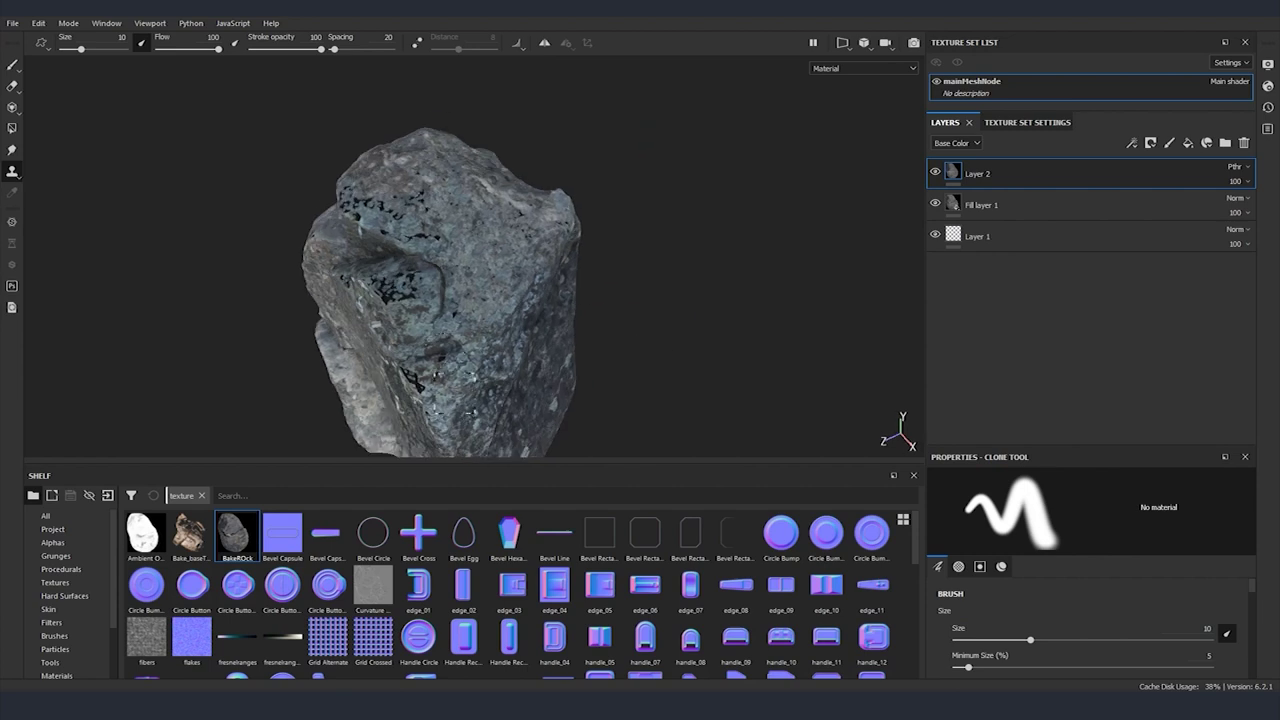
left_click_drag(347, 281, 395, 265, "alt")
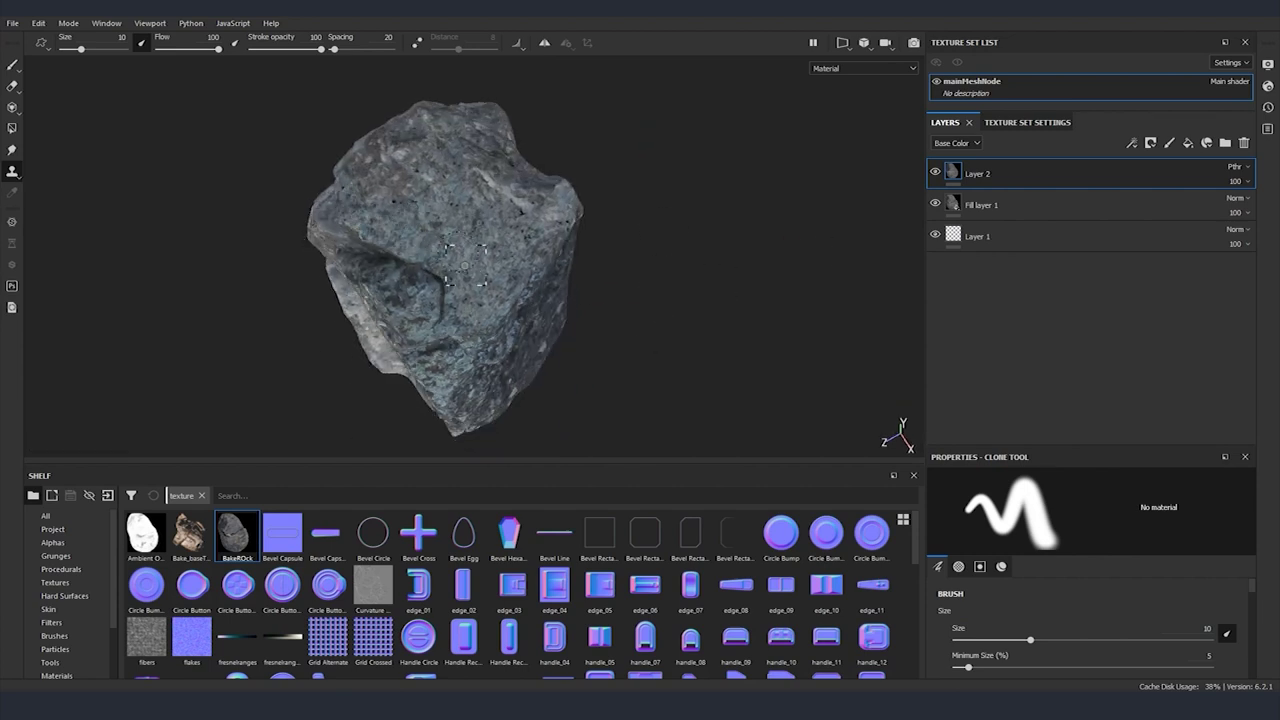
Step: Set the Clone tool's stroke opacity to 19 and size to 14.14, and soften the texture transitions around the rock's lower sides
left_click_drag(690, 225, 620, 294, "alt")
middle_click_drag(620, 294, 470, 245, "alt")
left_click_drag(480, 250, 446, 242, "alt")
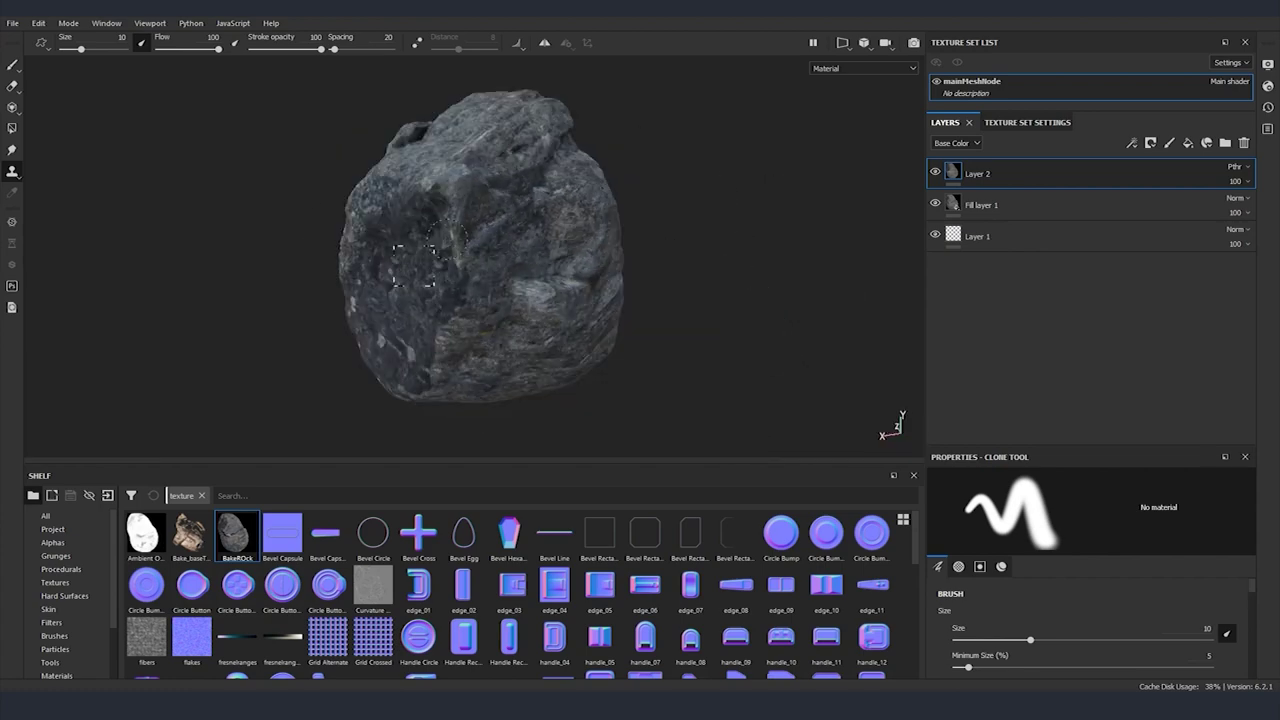
left_click_drag(724, 246, 557, 378, "alt")
left_click_drag(321, 49, 264, 50)
key("bracketright")
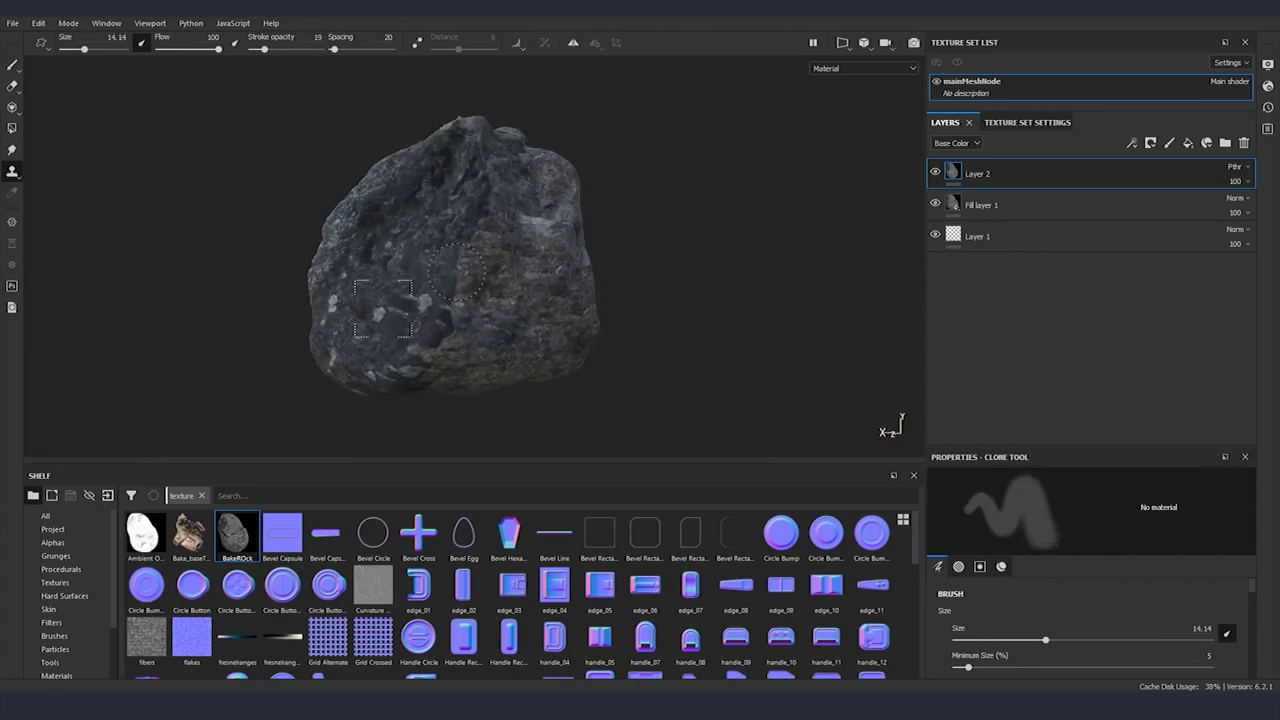
mouse_move(428, 367)
left_mouse_down("alt")
mouse_move(474, 270)
mouse_move(300, 315)
left_mouse_up("alt")
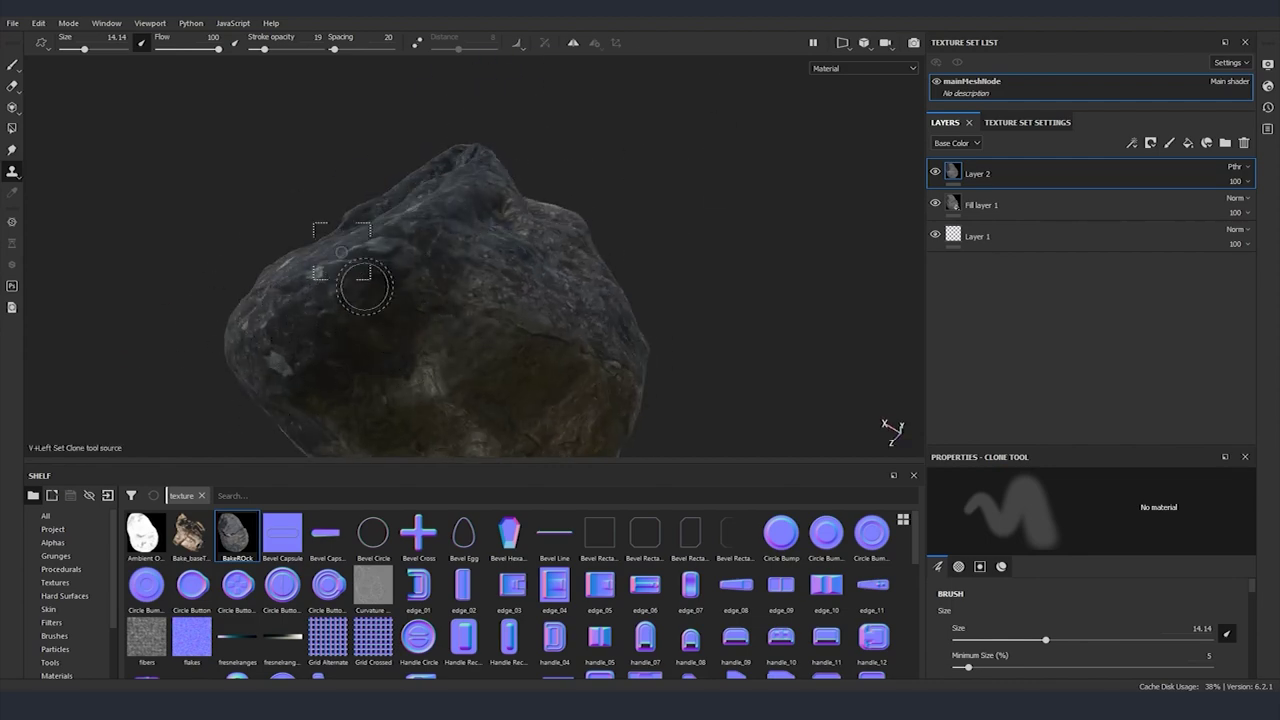
mouse_move(357, 277)
left_mouse_down("alt")
mouse_move(793, 349)
mouse_move(720, 266)
left_mouse_up("alt")
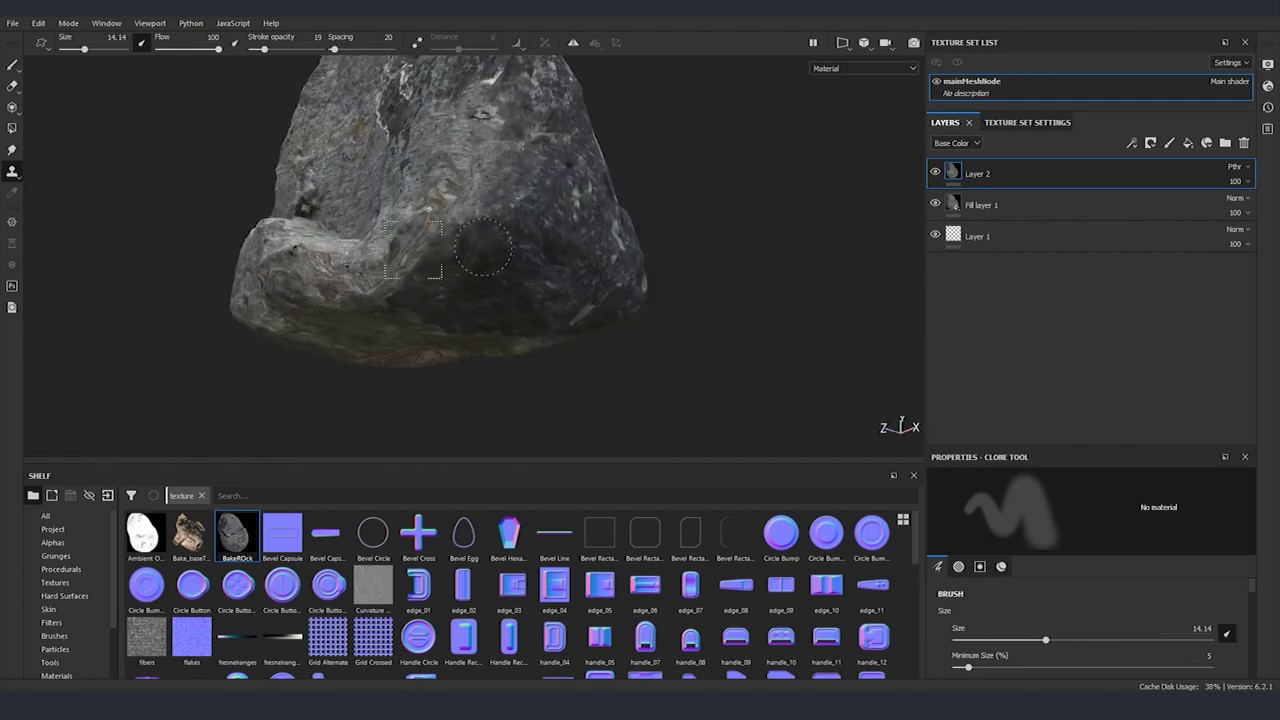